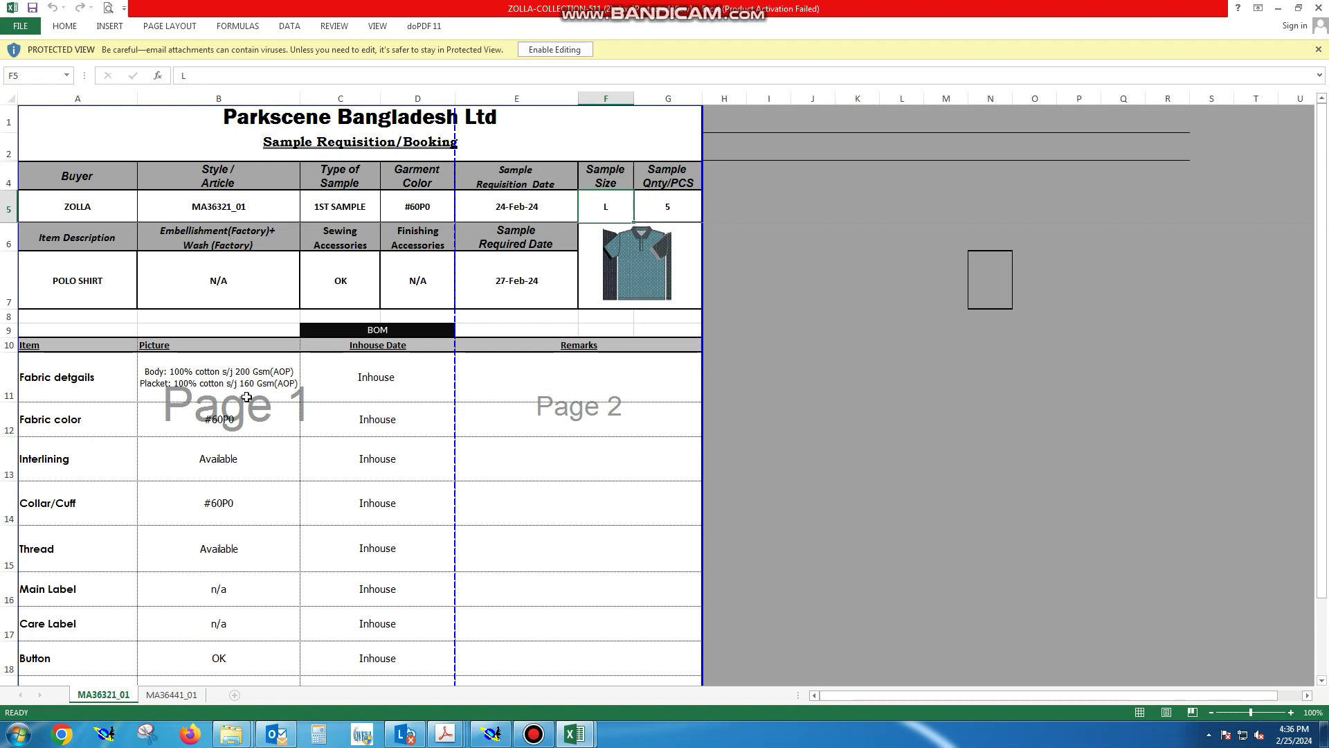
# Switch to the Modaris pattern window, hide the curves of the graded sizes and center the front piece's sheet.
pyautogui.click(1279, 7)
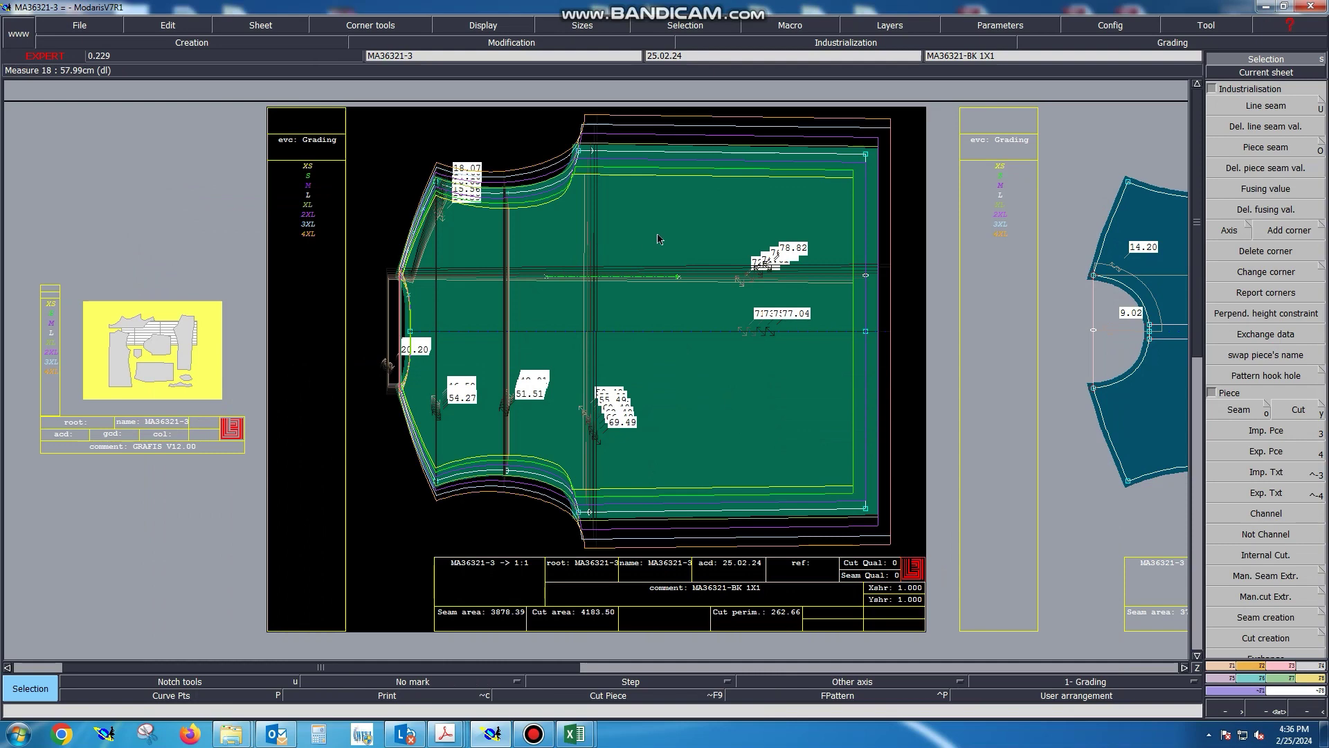
pyautogui.press('*')
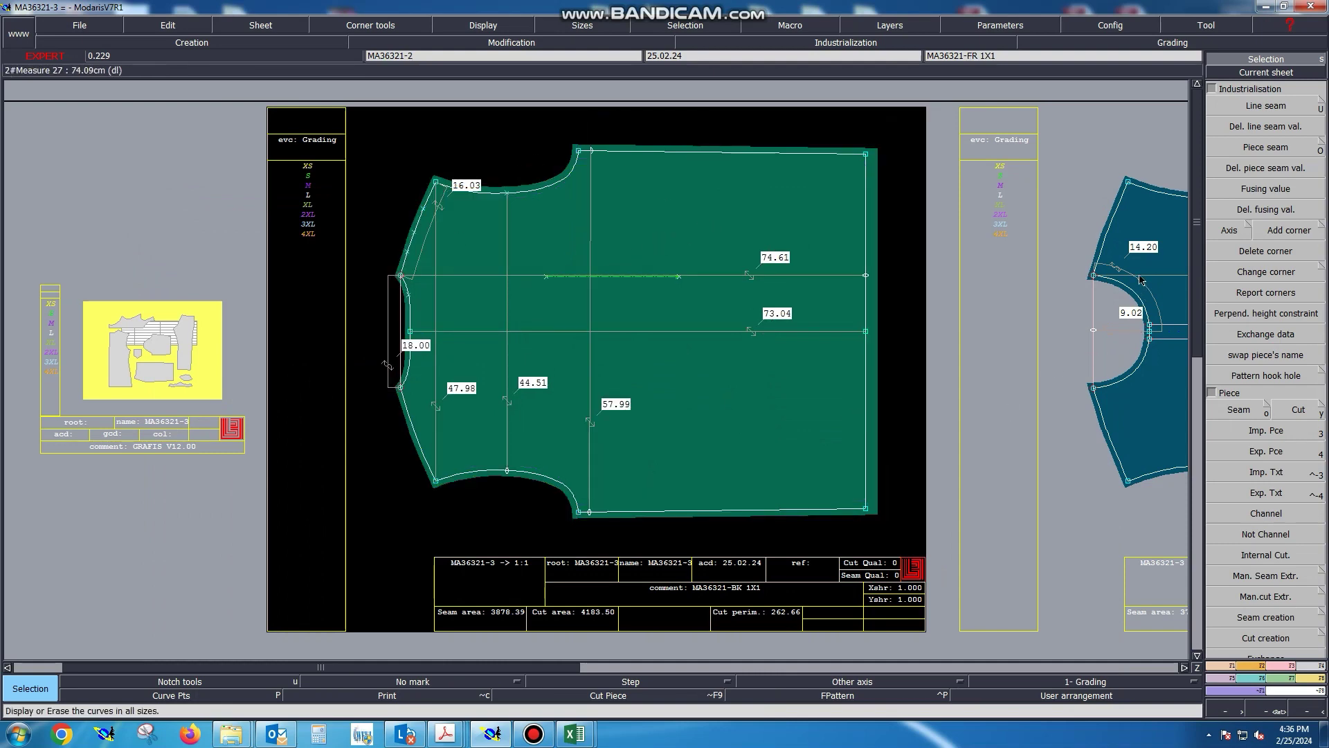
pyautogui.click(1162, 233)
pyautogui.press('z')
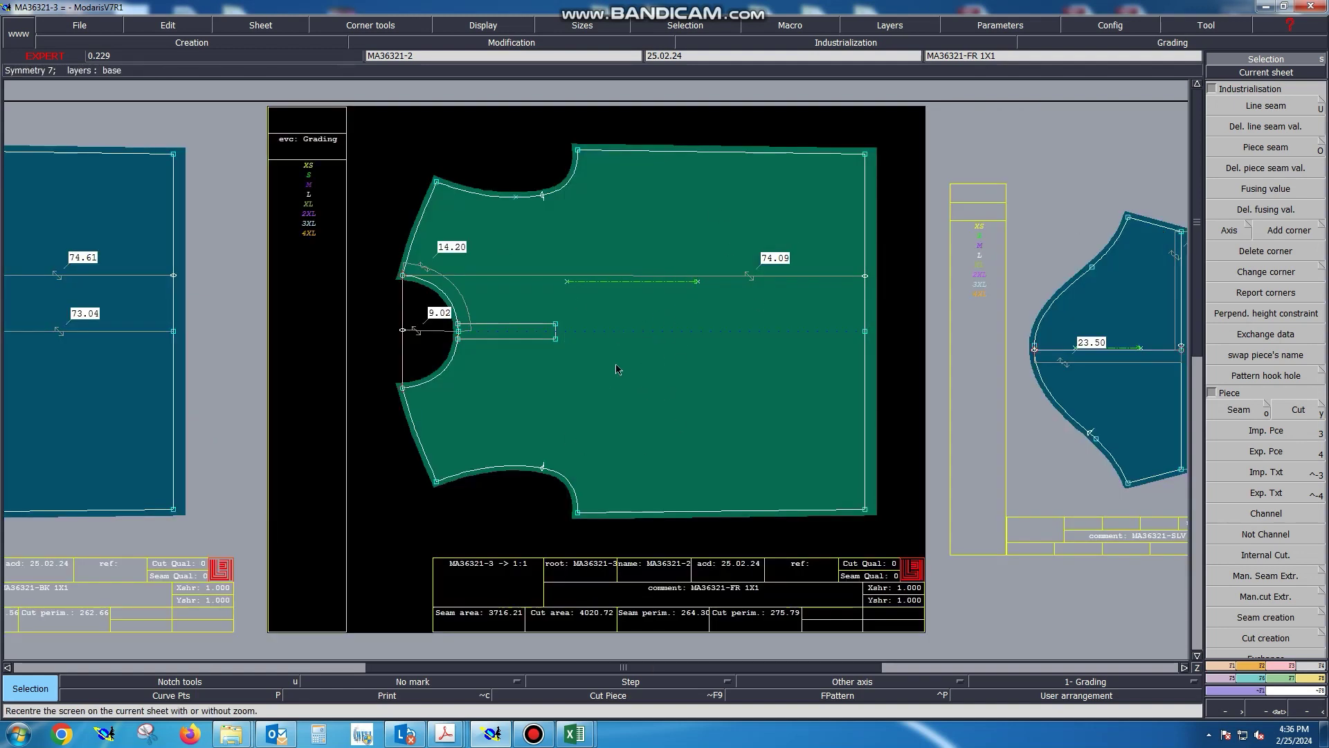
# Leave Modaris, launch Diamino V5R4 and start a new marker.
pyautogui.click(1266, 8)
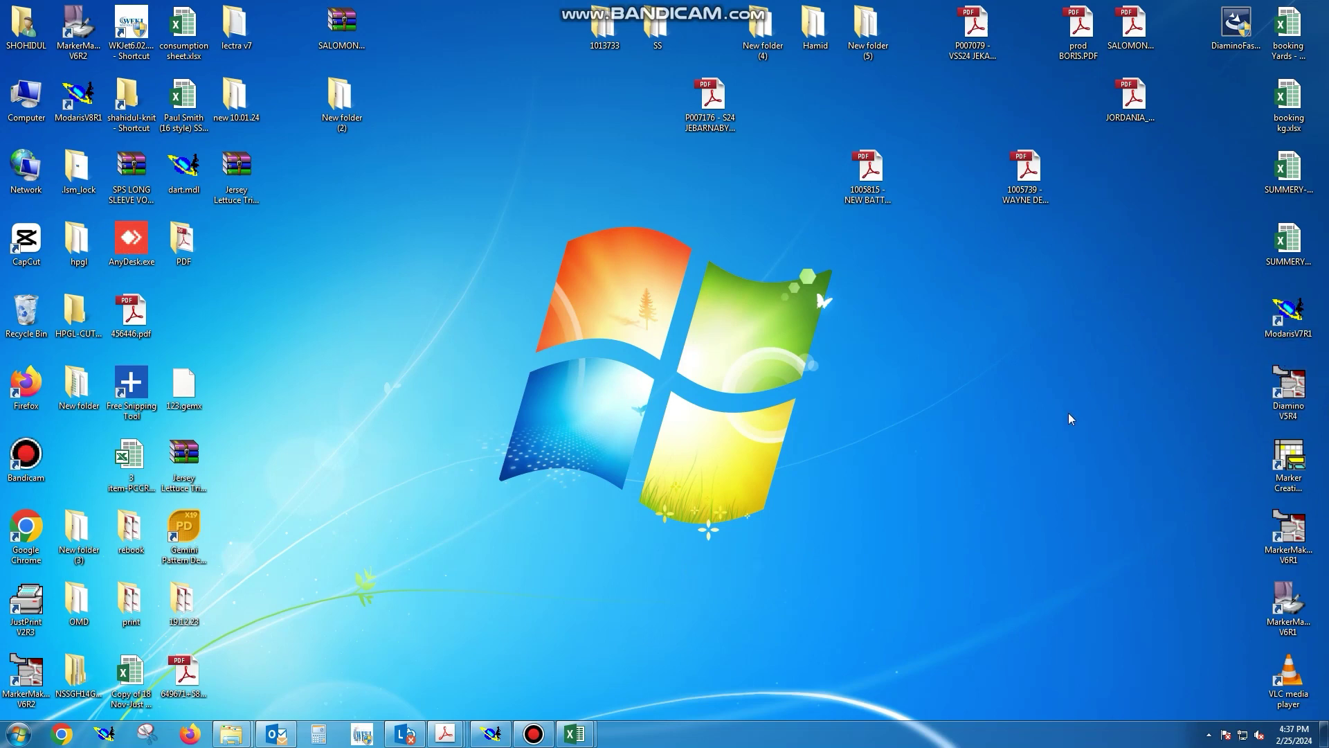
pyautogui.doubleClick(1293, 399)
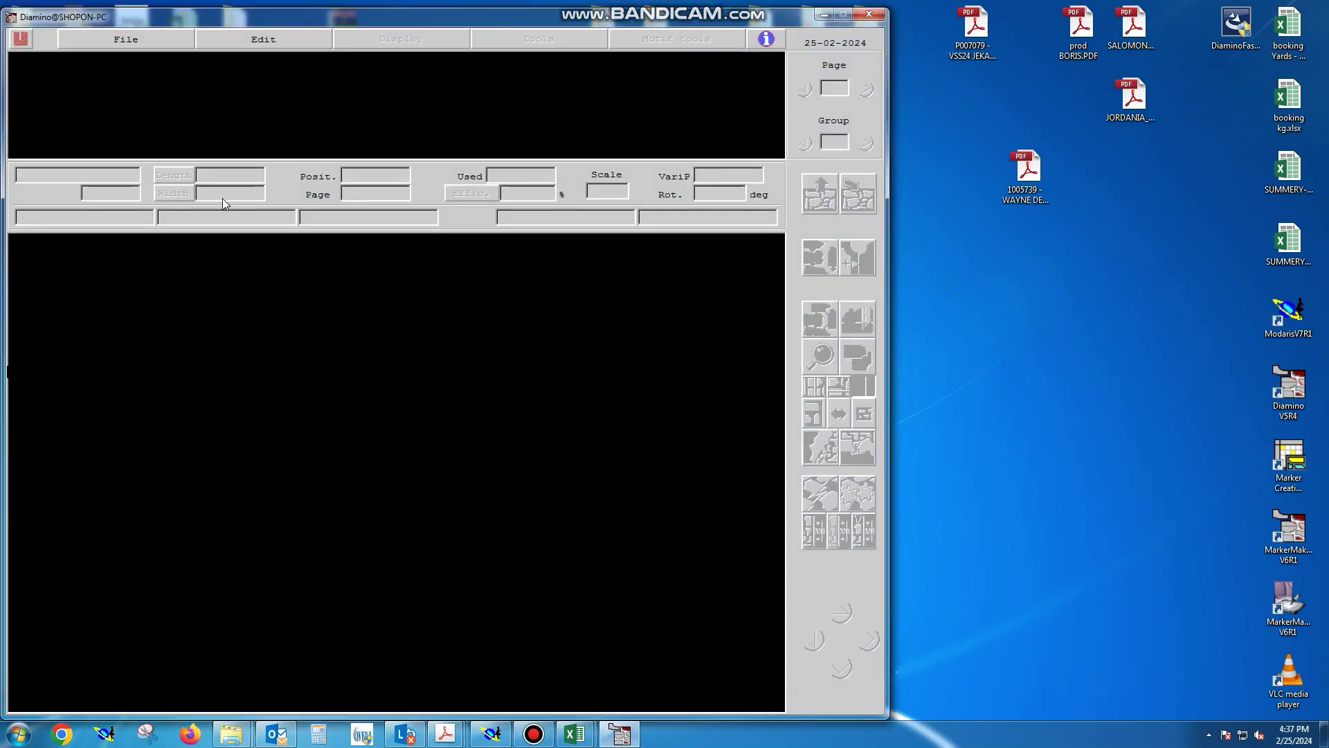
pyautogui.click(123, 41)
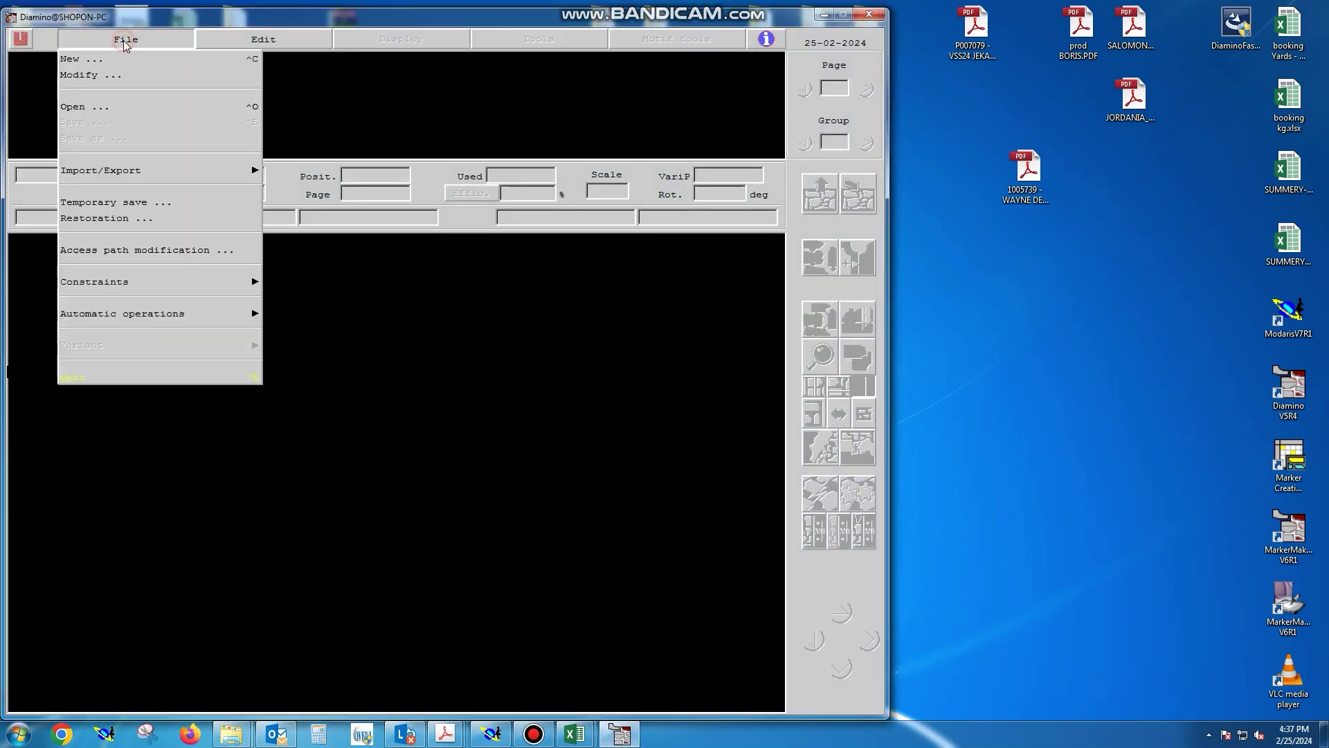
pyautogui.click(110, 59)
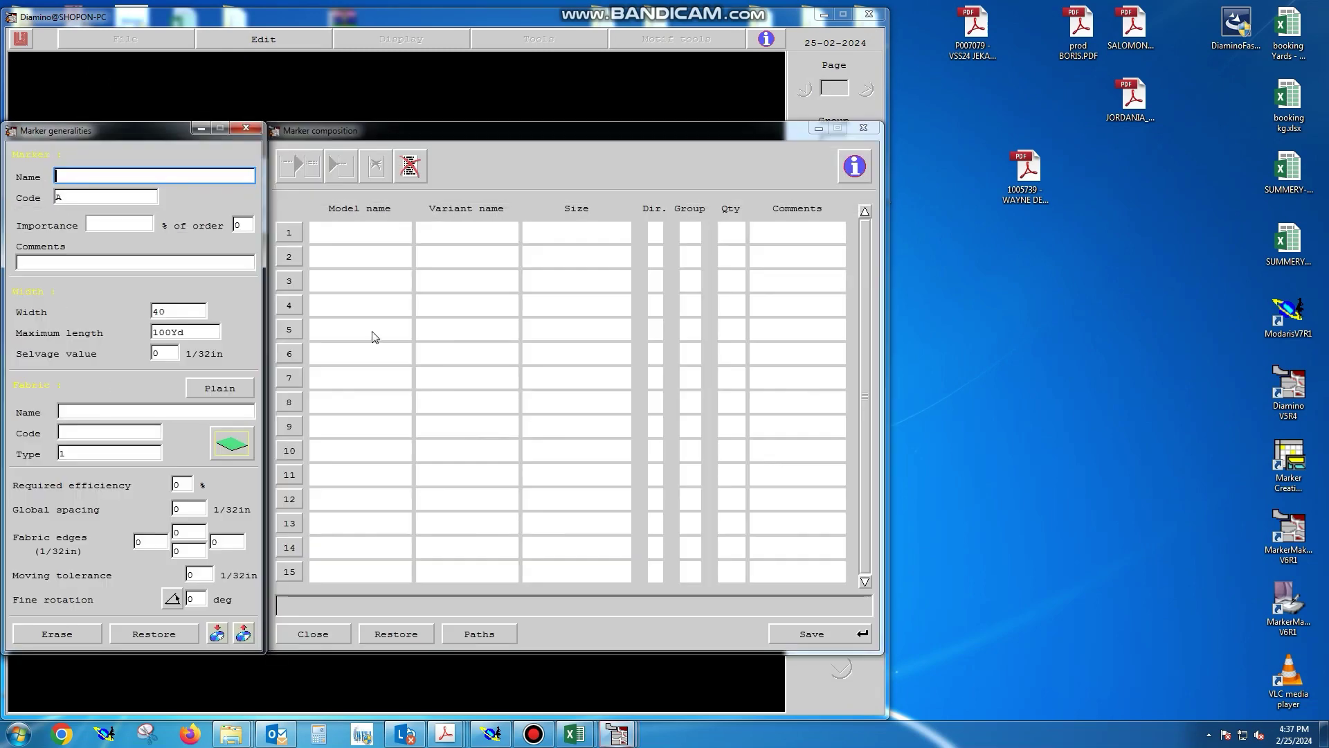
# Assign the variant file MA363213.VET from the ZOLLA\SAMPLE folder to the first row of the marker composition.
pyautogui.doubleClick(454, 235)
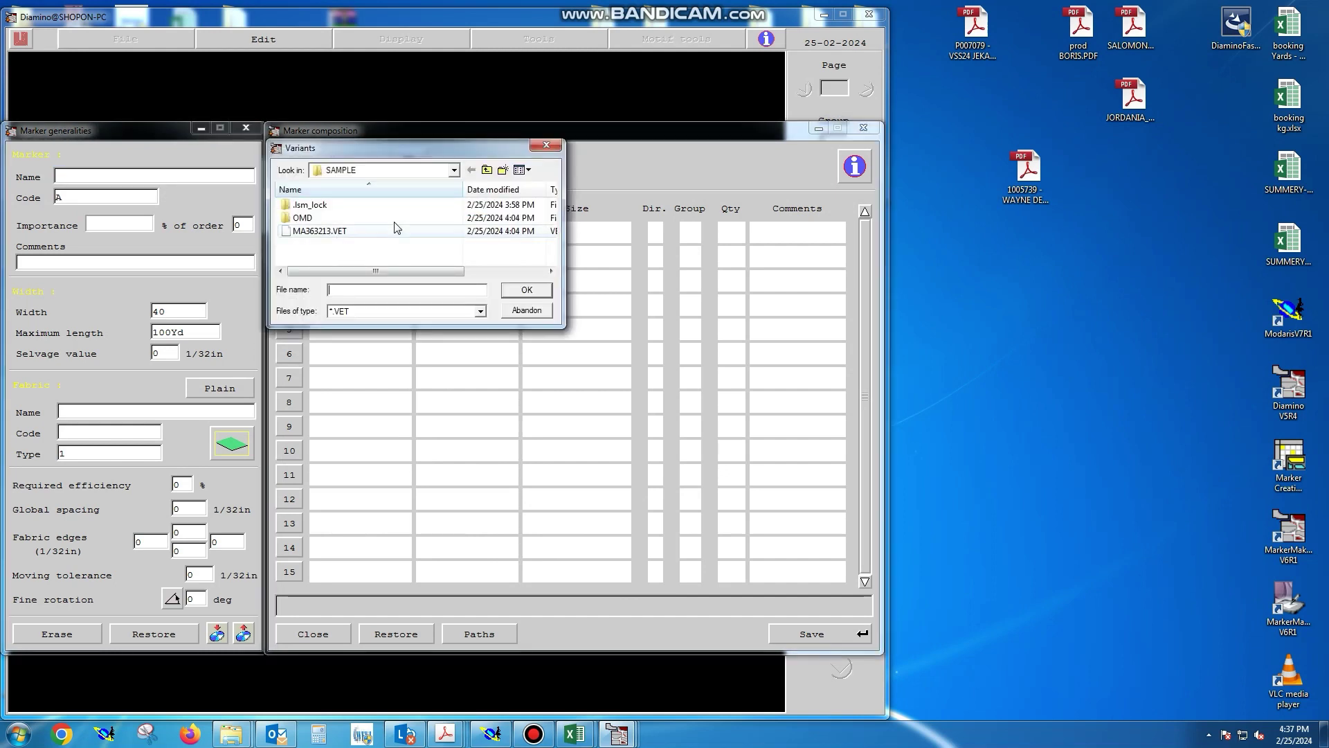
pyautogui.click(455, 171)
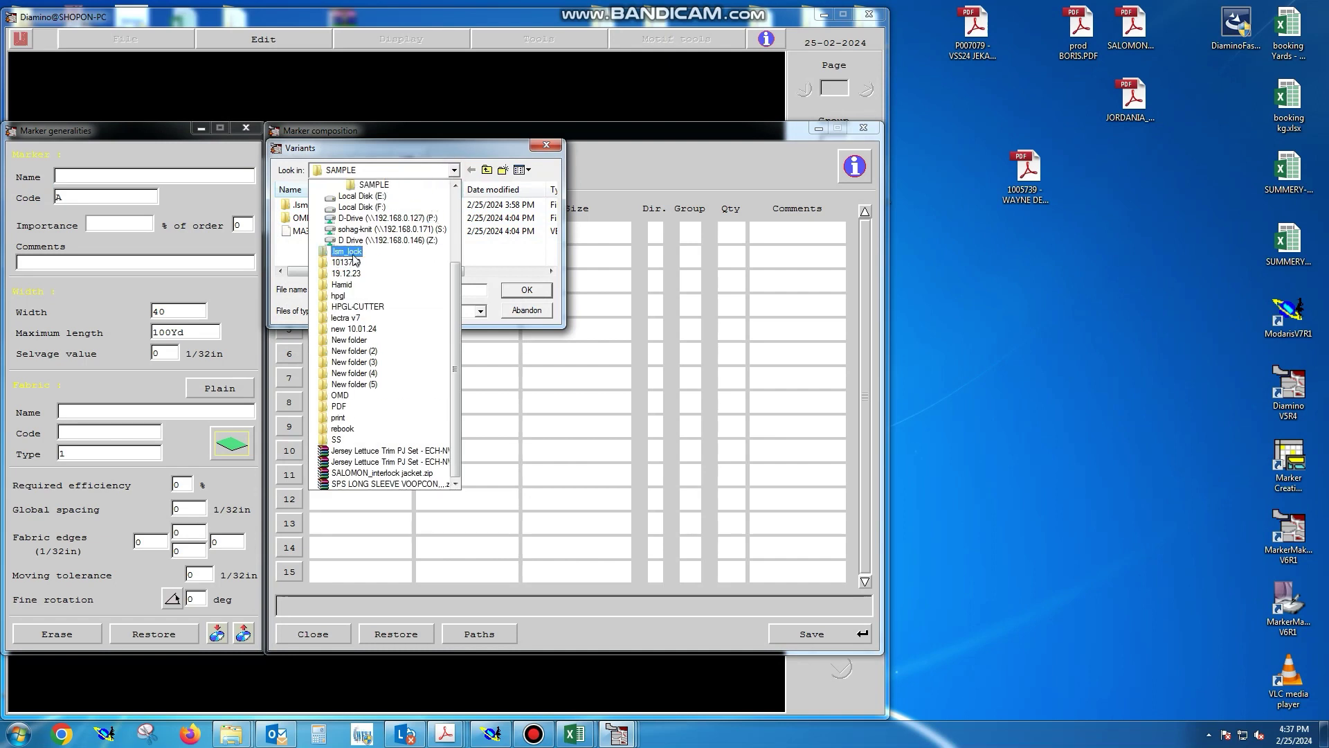
pyautogui.scroll(2, 355, 257)
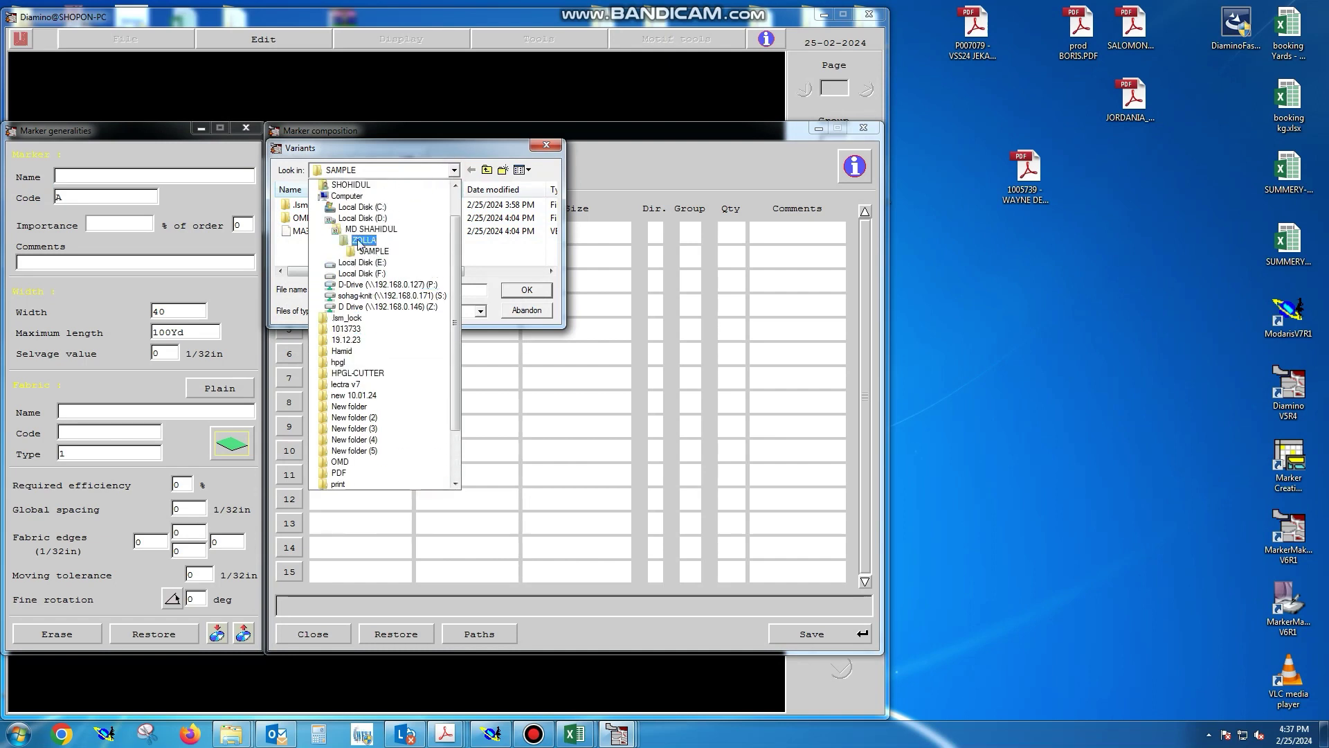
pyautogui.click(361, 241)
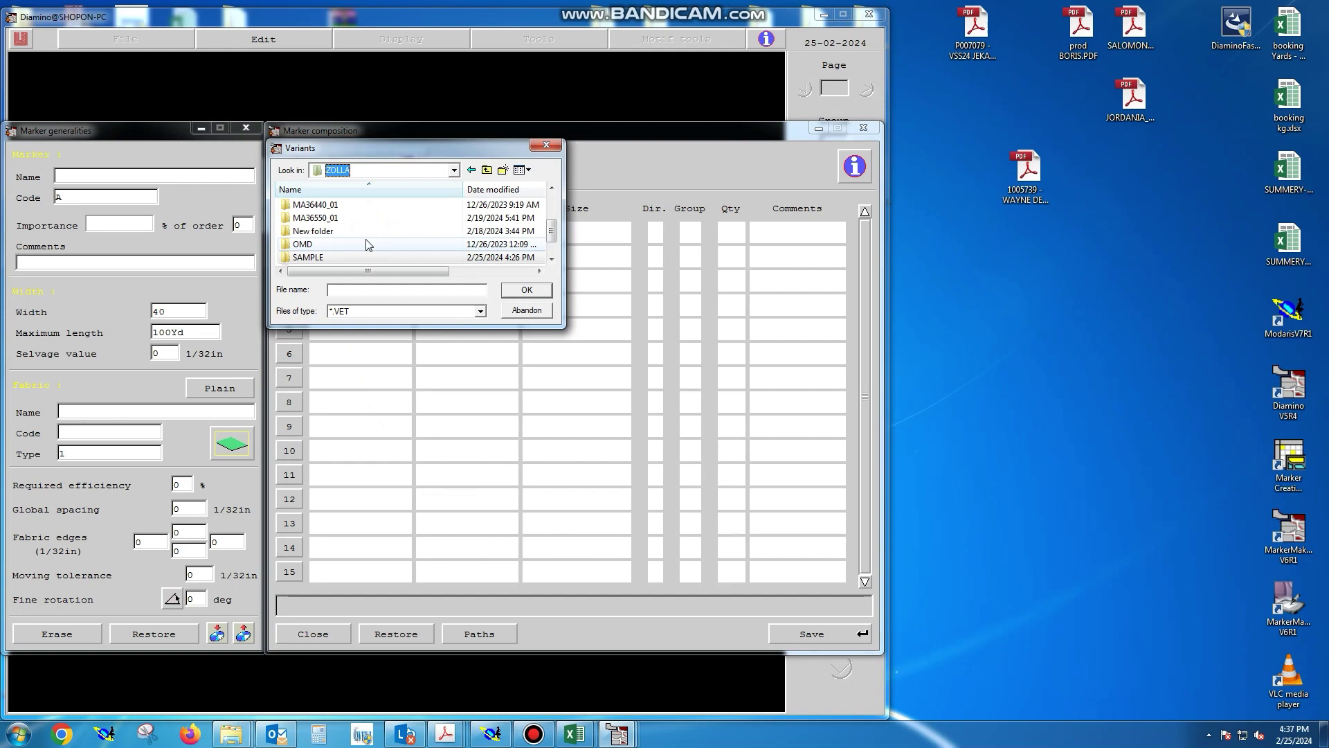
pyautogui.click(311, 259)
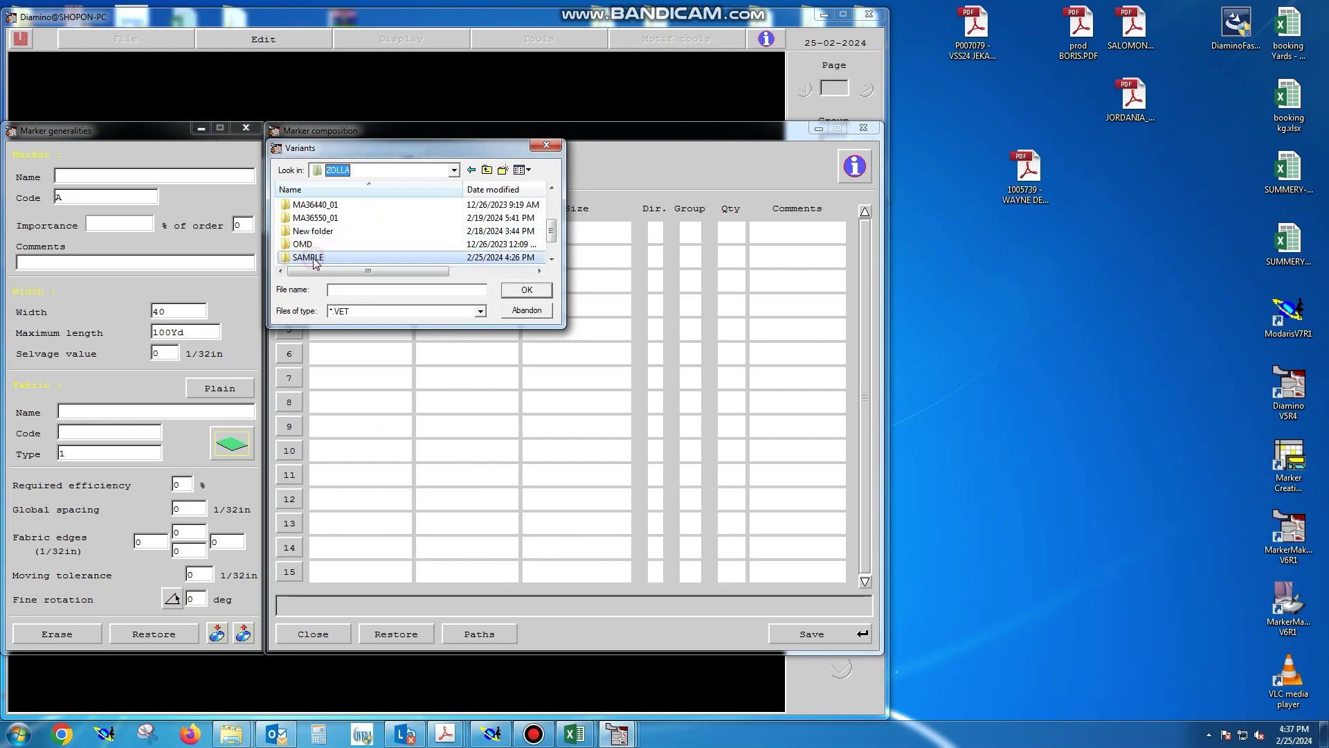
pyautogui.doubleClick(312, 257)
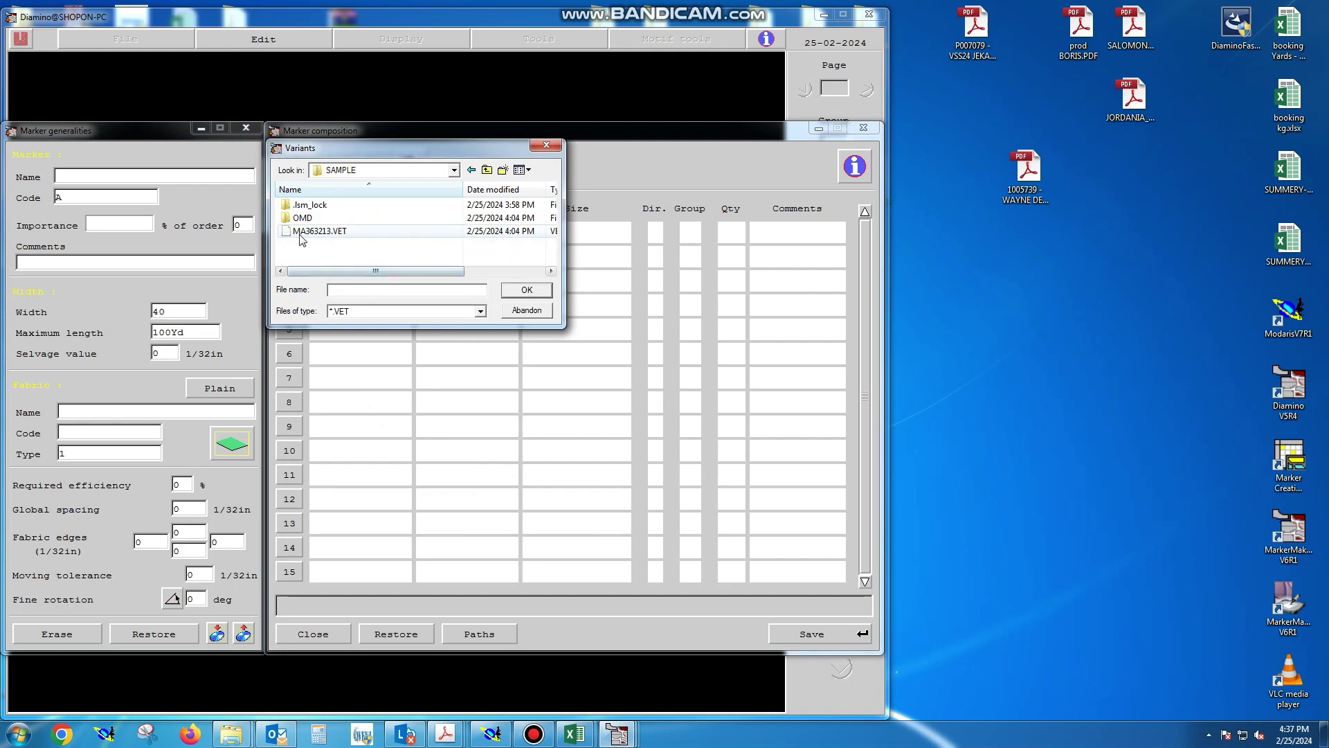
pyautogui.click(304, 231)
pyautogui.click(525, 290)
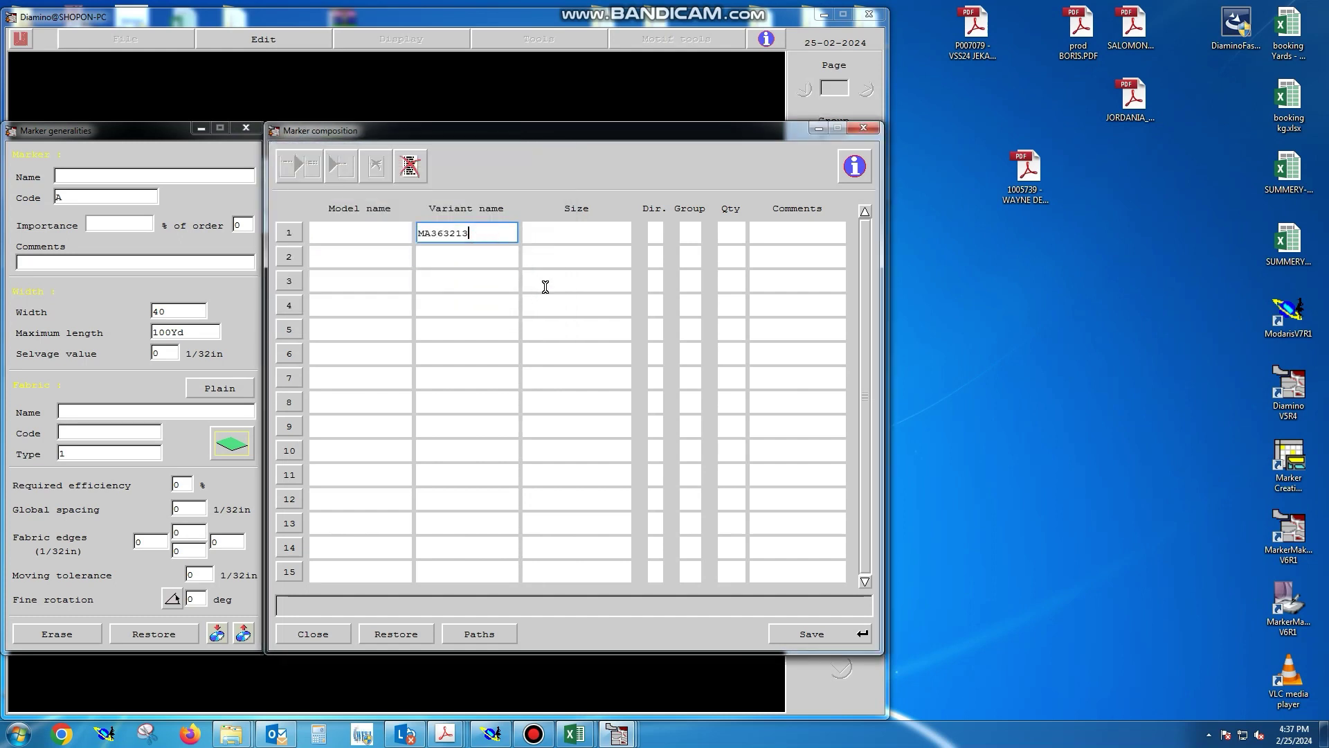
# Complete the first composition row with size L, group 1 and quantity 1.
pyautogui.press('Tab')
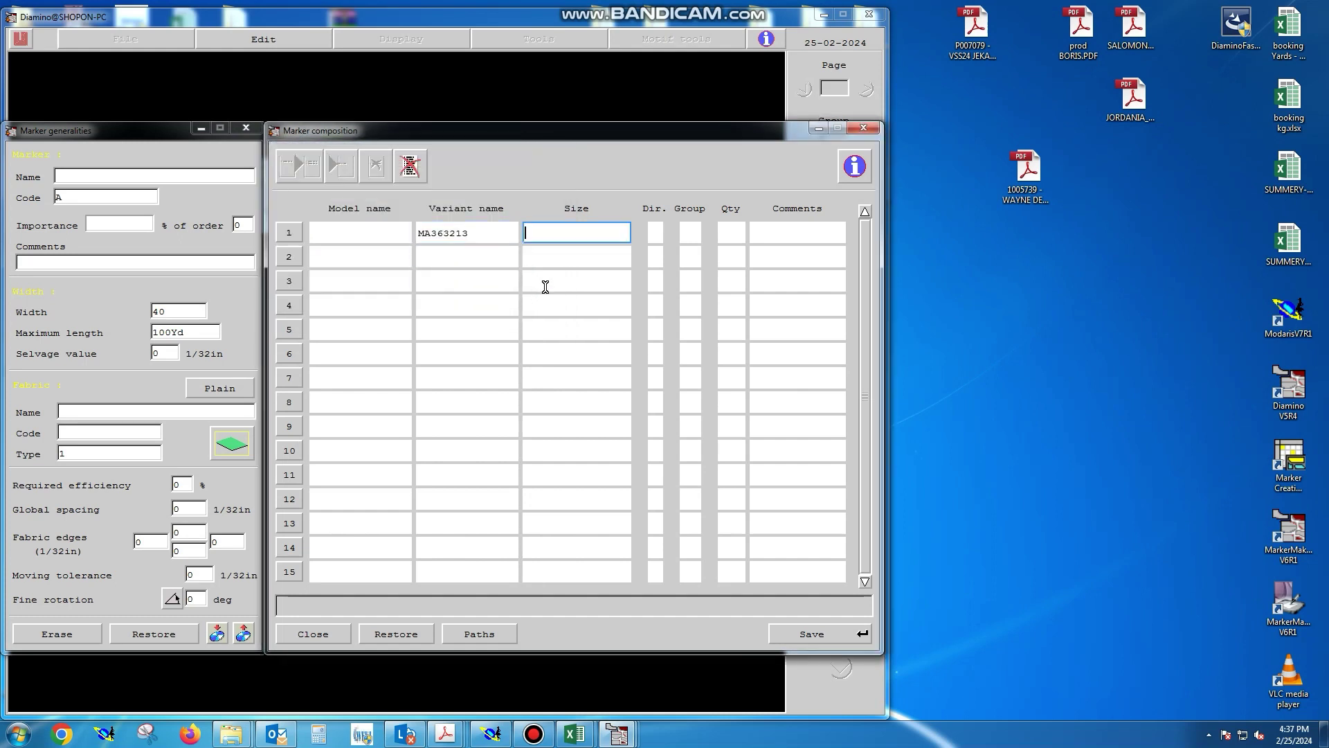
pyautogui.write('L')
pyautogui.press('Tab')
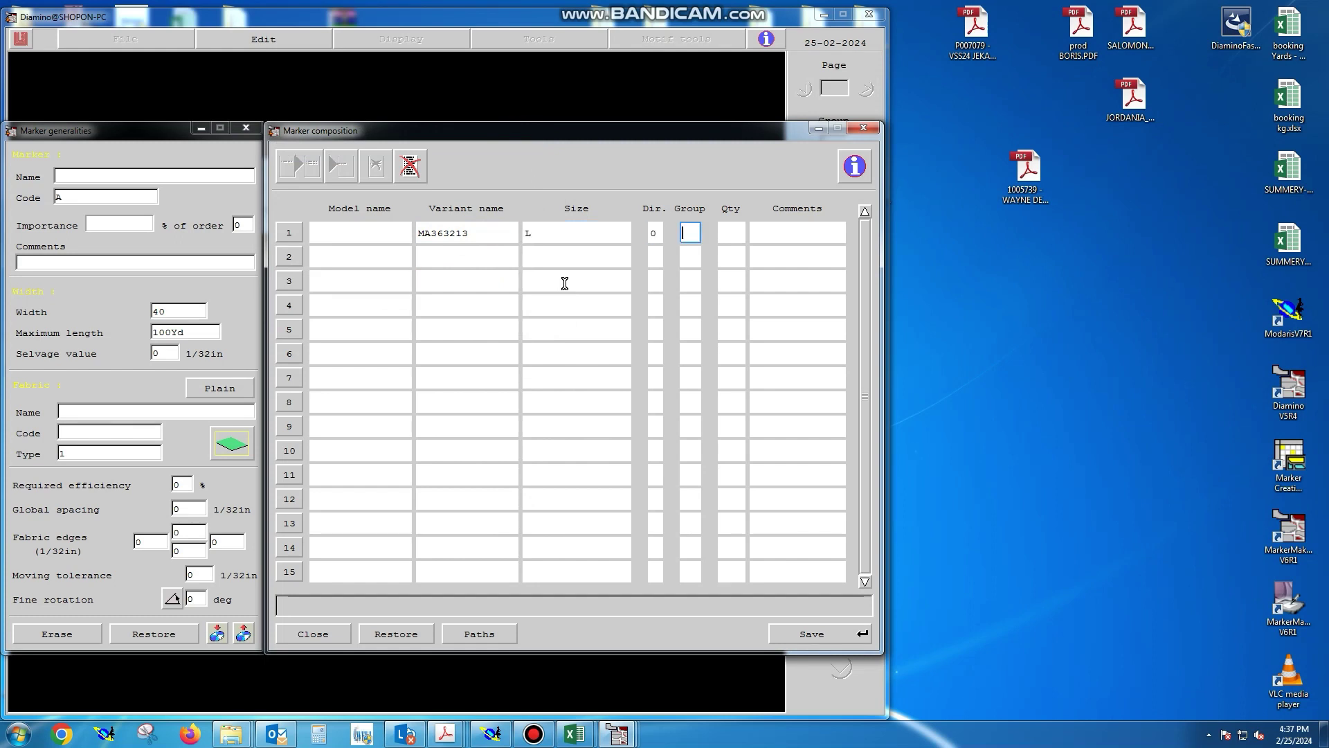
pyautogui.press('Tab')
pyautogui.write('1')
pyautogui.press('Tab')
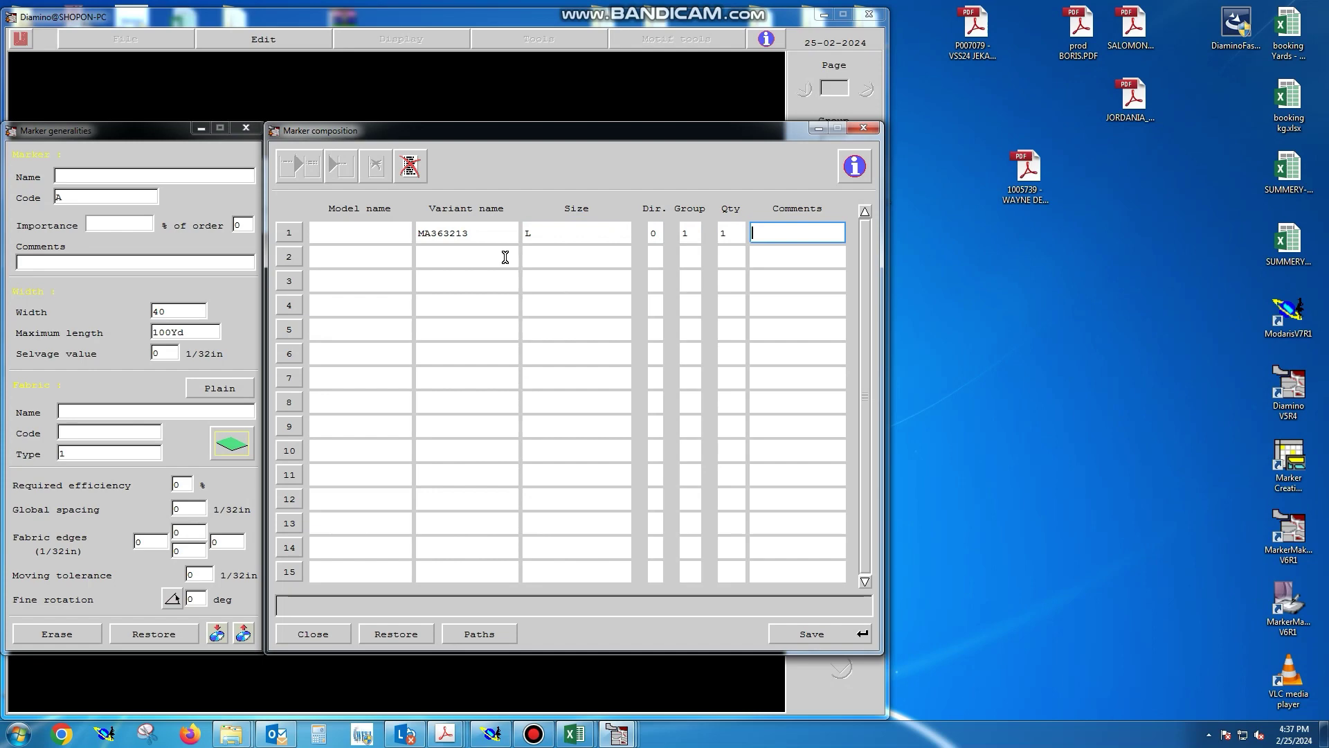
# Set the marker's import access path to the SAMPLE folder inside ZOLLA and accept the paths.
pyautogui.click(493, 638)
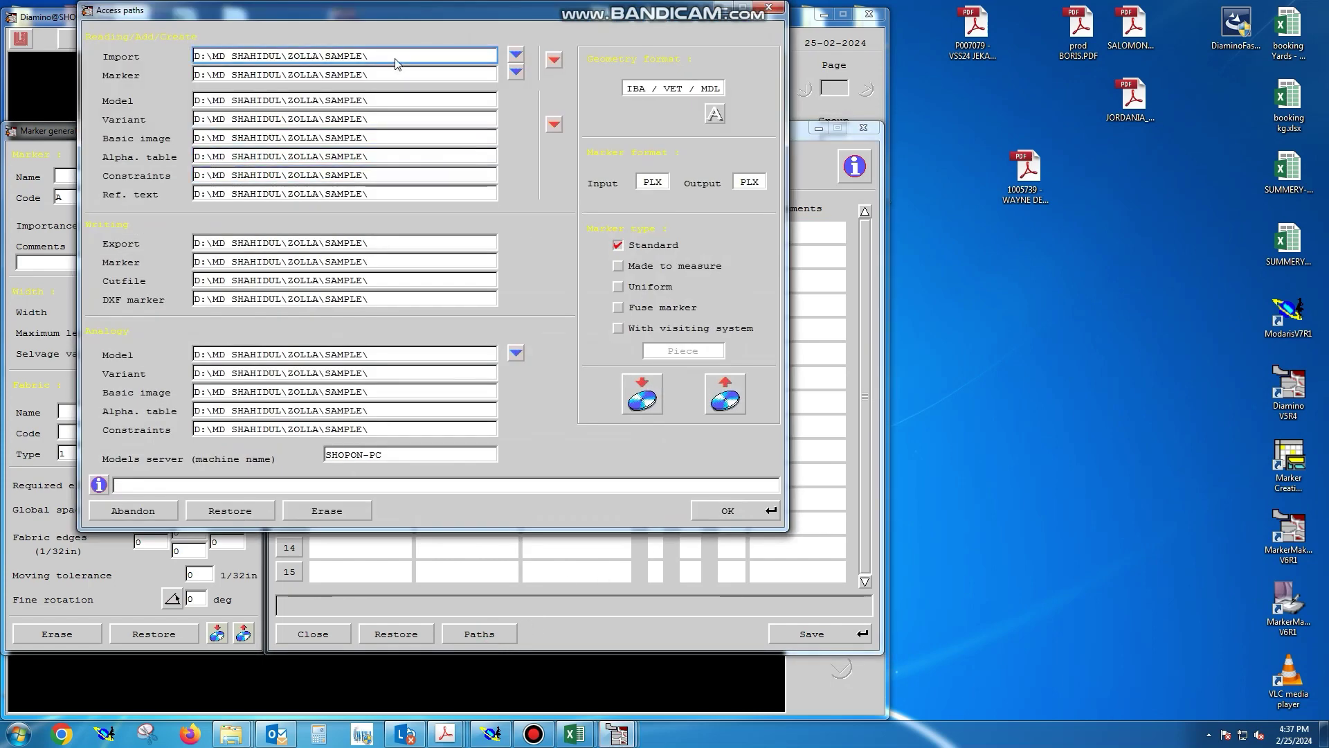
pyautogui.doubleClick(395, 56)
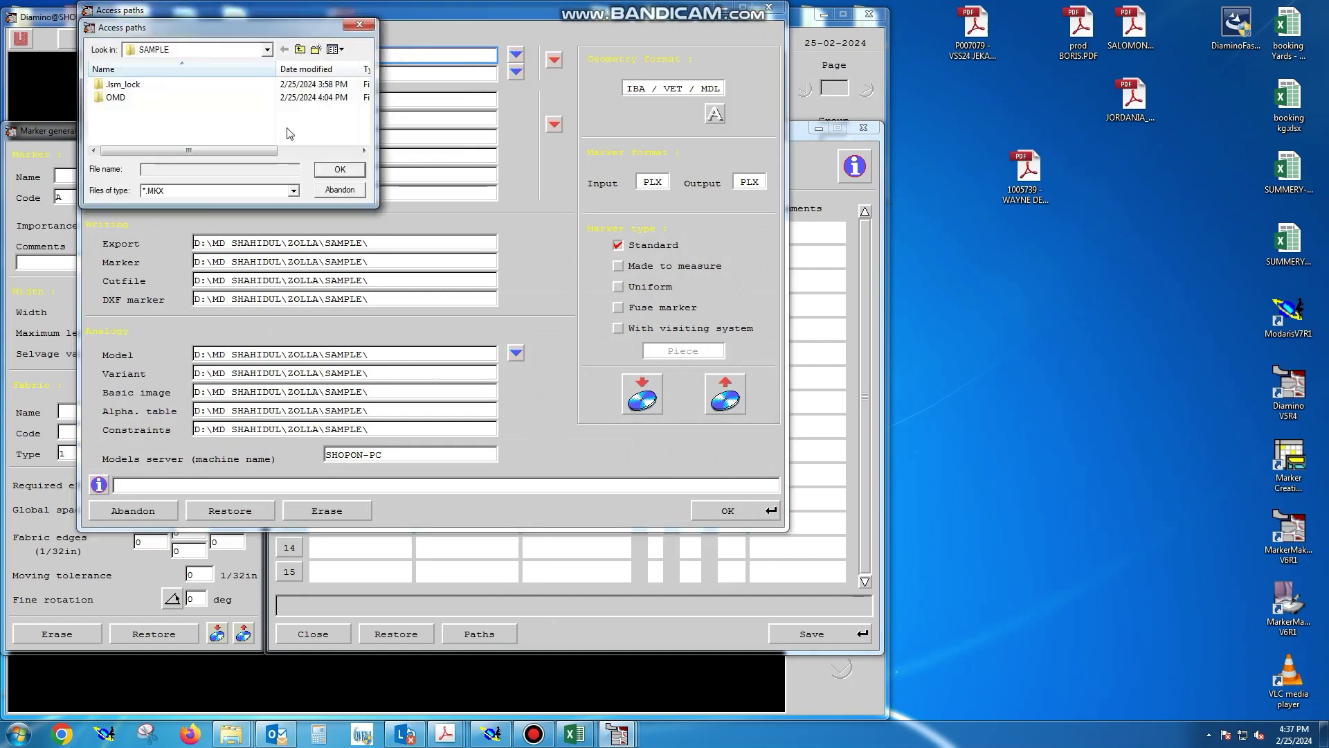
pyautogui.click(266, 49)
pyautogui.scroll(2, 214, 205)
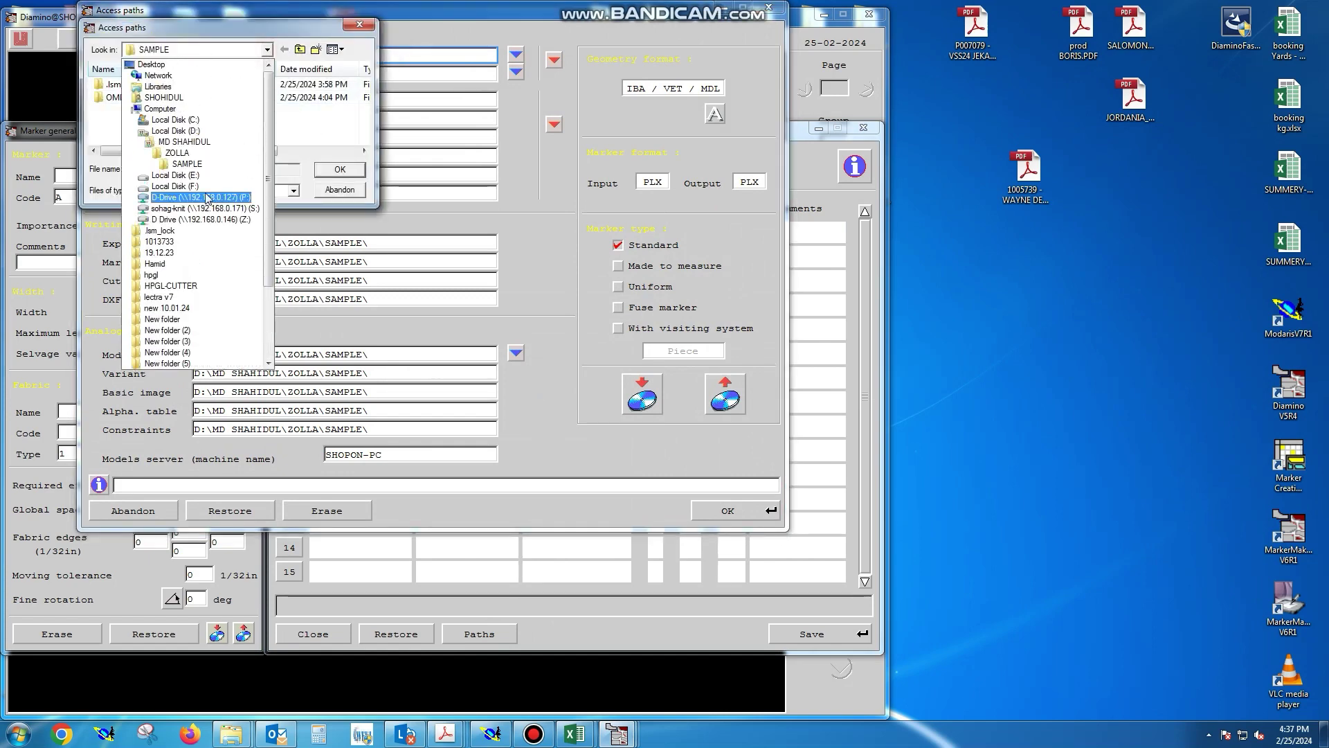
pyautogui.click(180, 158)
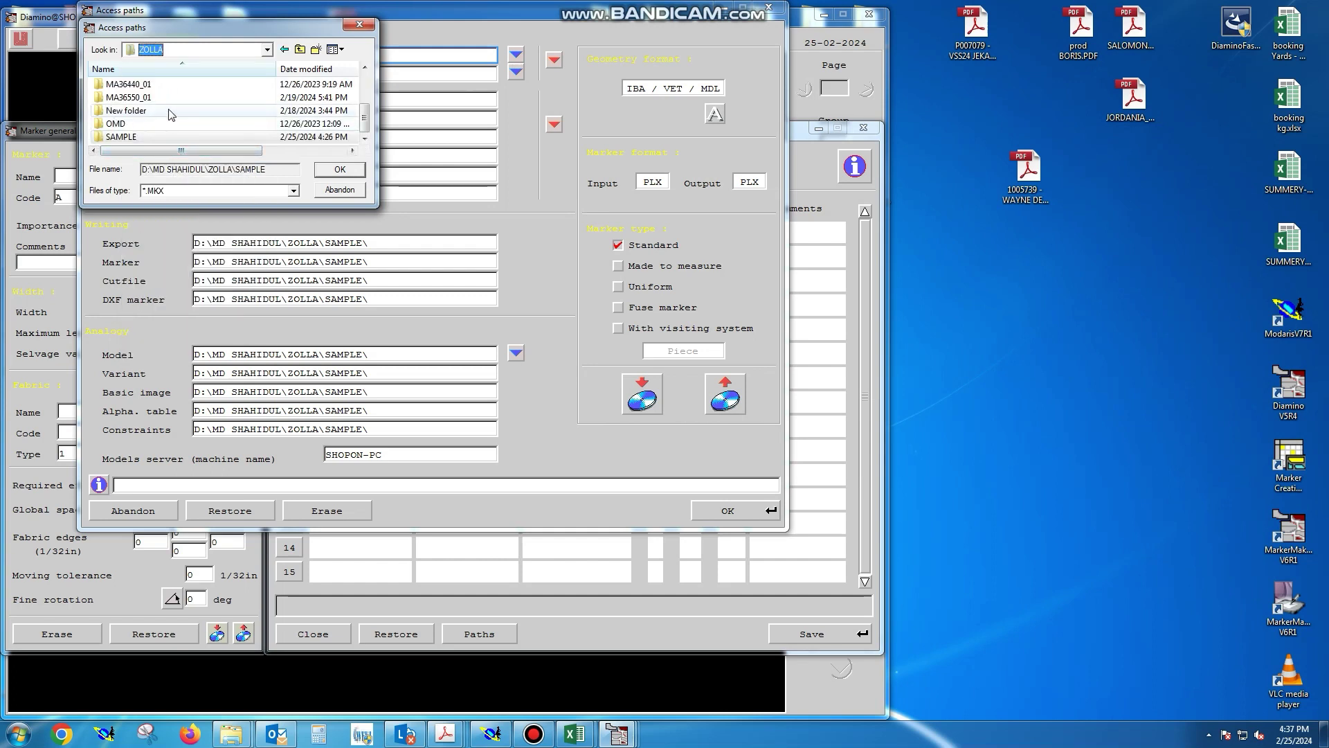
pyautogui.doubleClick(128, 139)
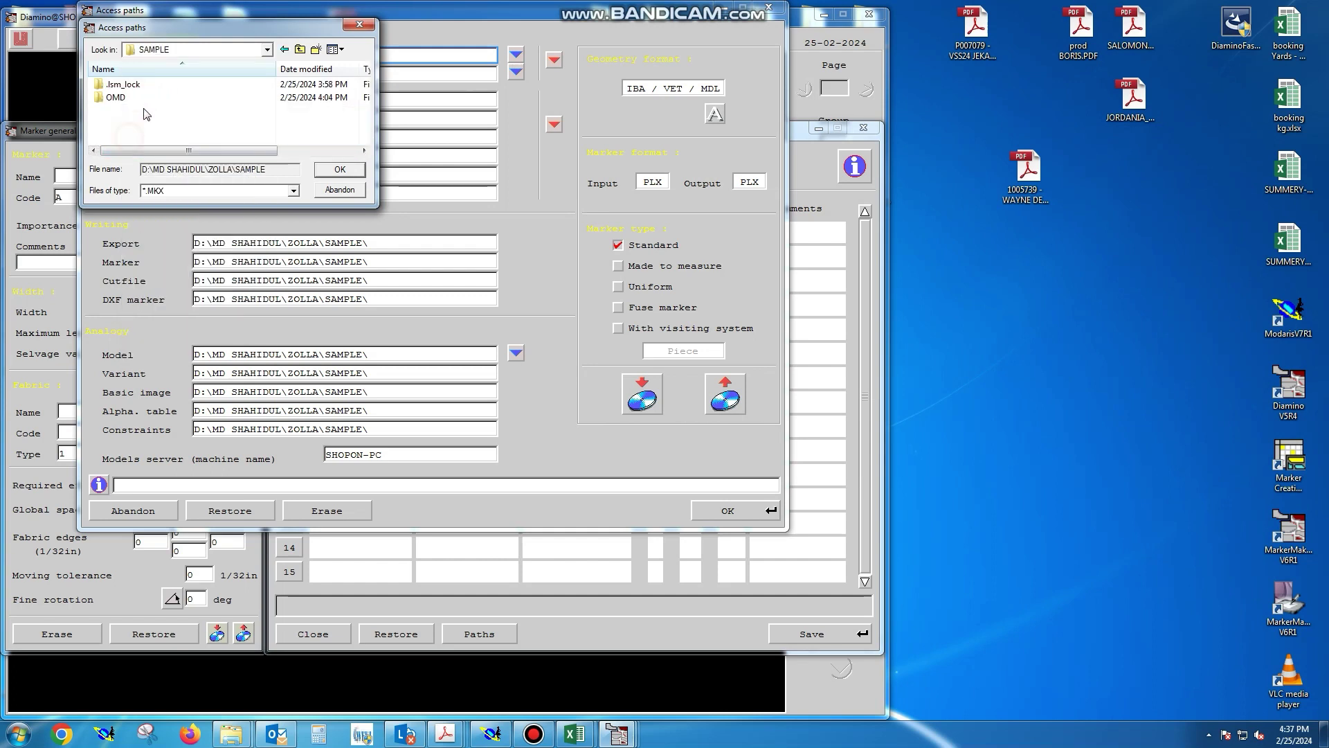
pyautogui.click(340, 170)
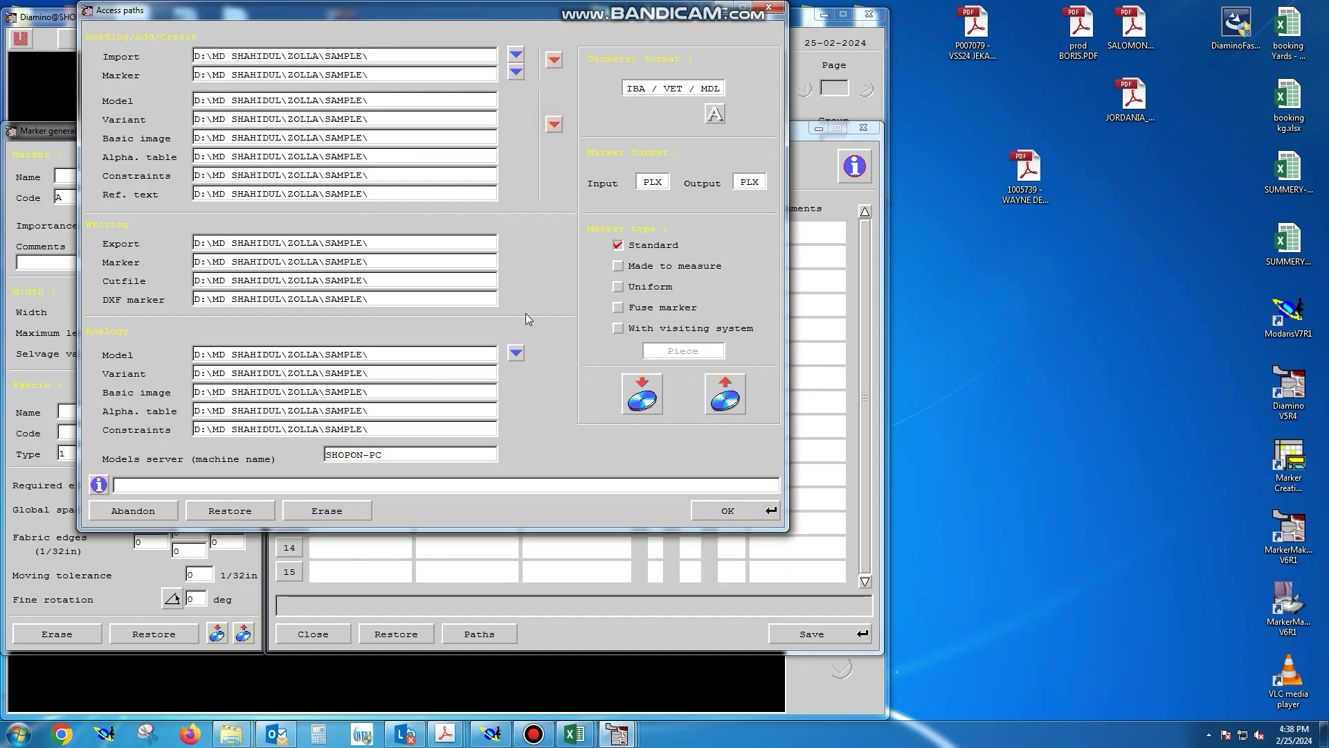
pyautogui.click(727, 511)
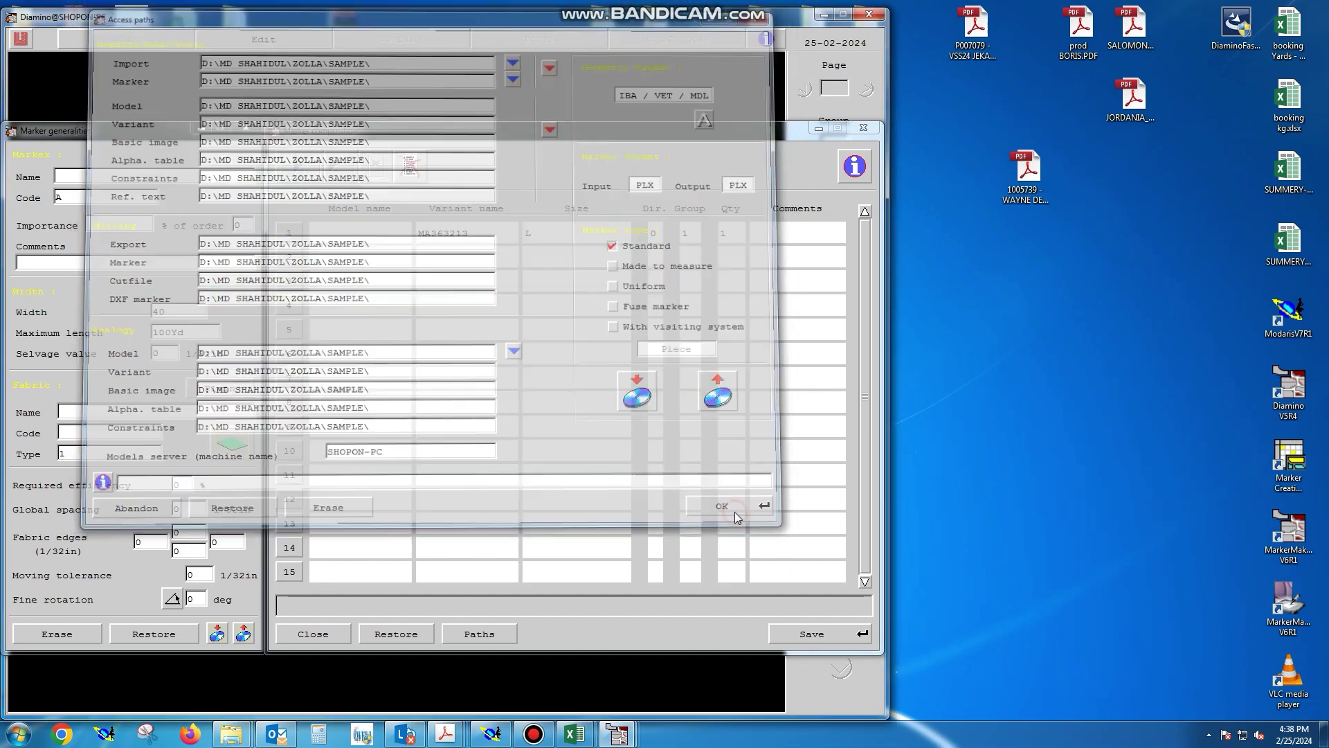
# Name the marker 123 and set its width to 45 inches.
pyautogui.click(90, 177)
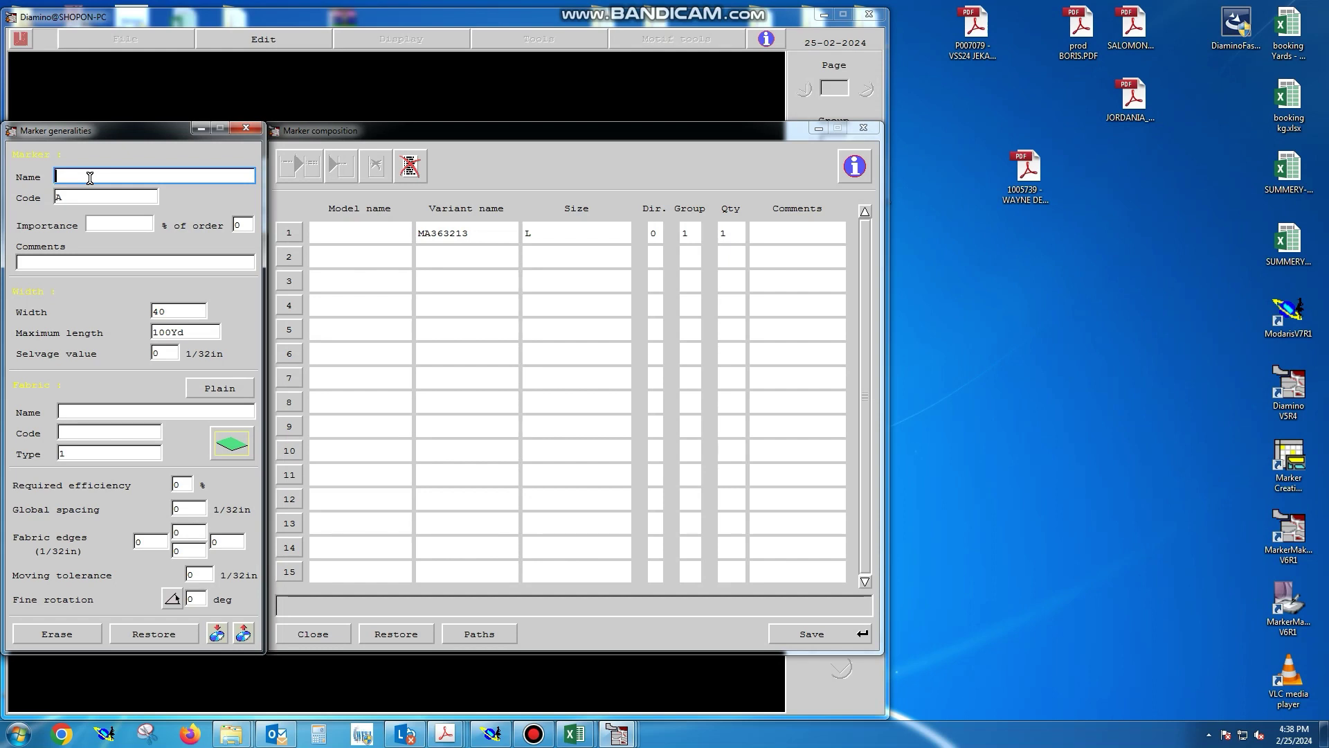
pyautogui.write('123')
pyautogui.click(176, 312)
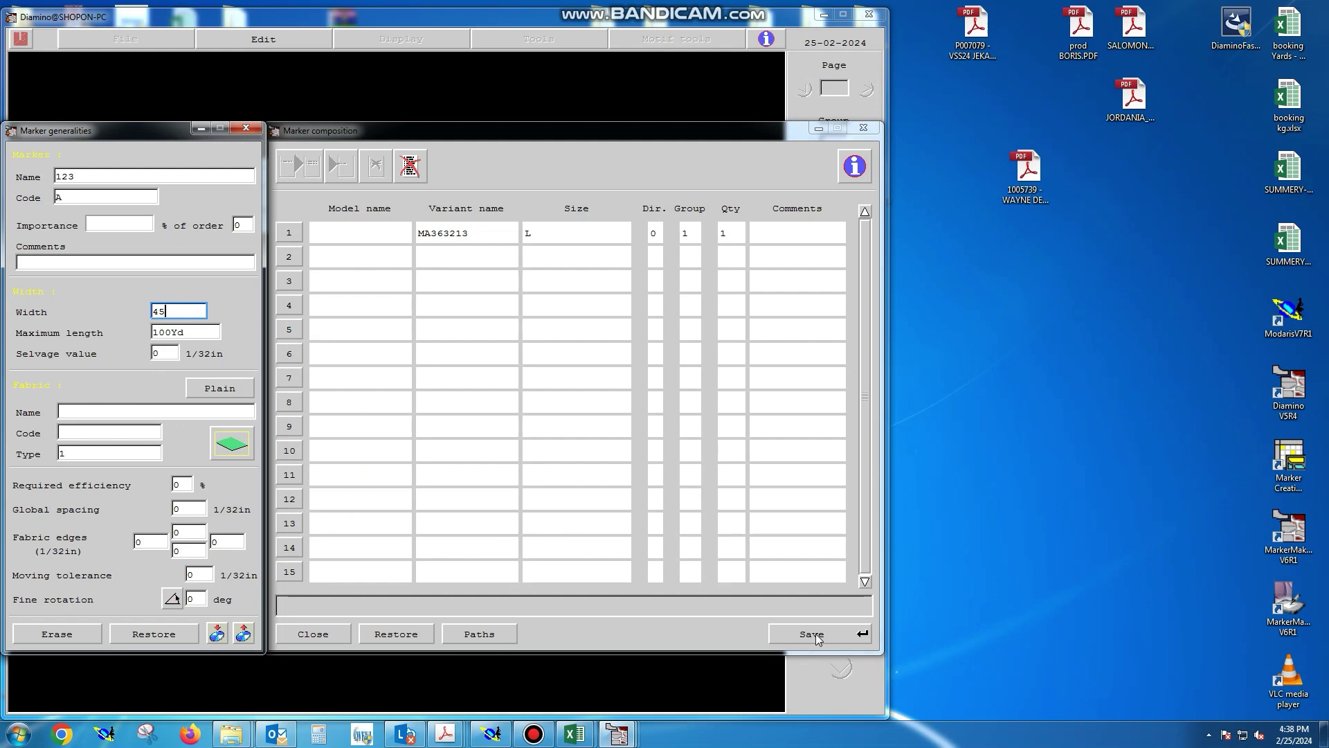
# Save the marker as 123, overwriting the existing file, and close the marker composition.
pyautogui.click(811, 635)
pyautogui.click(594, 225)
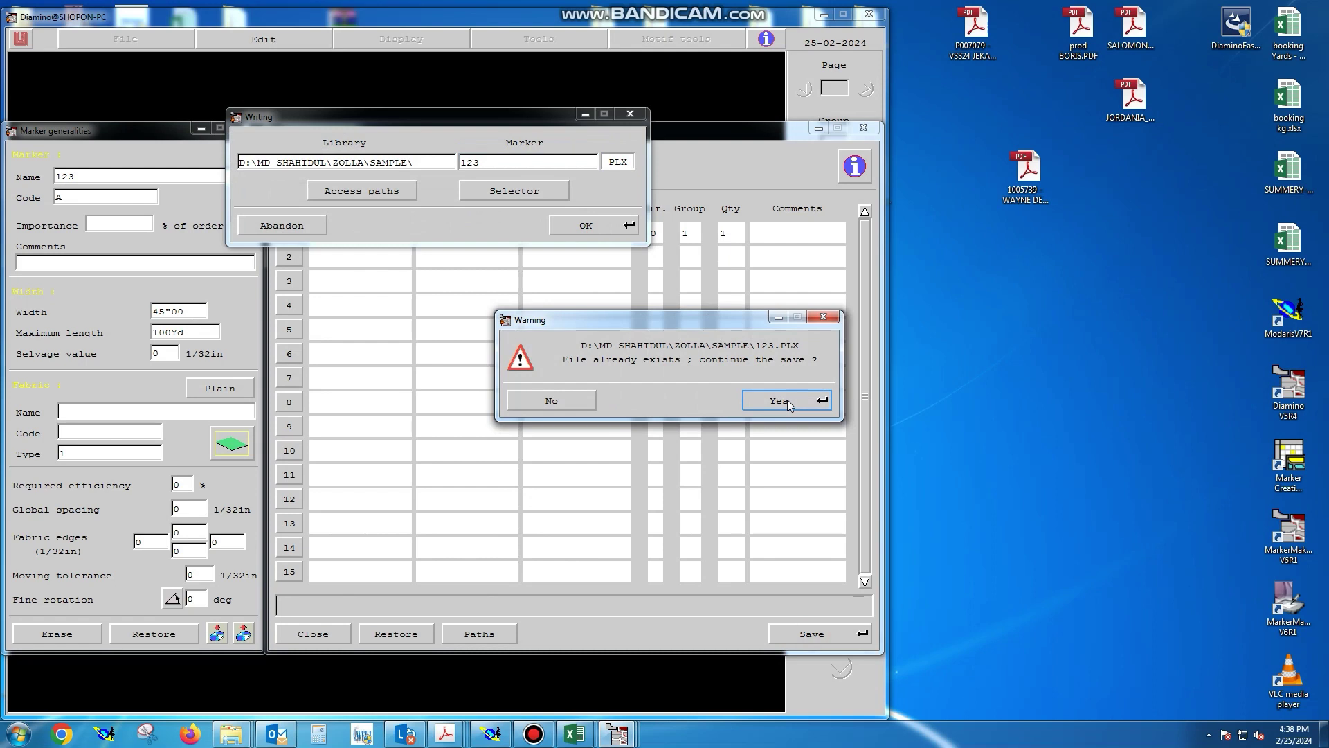
pyautogui.click(787, 400)
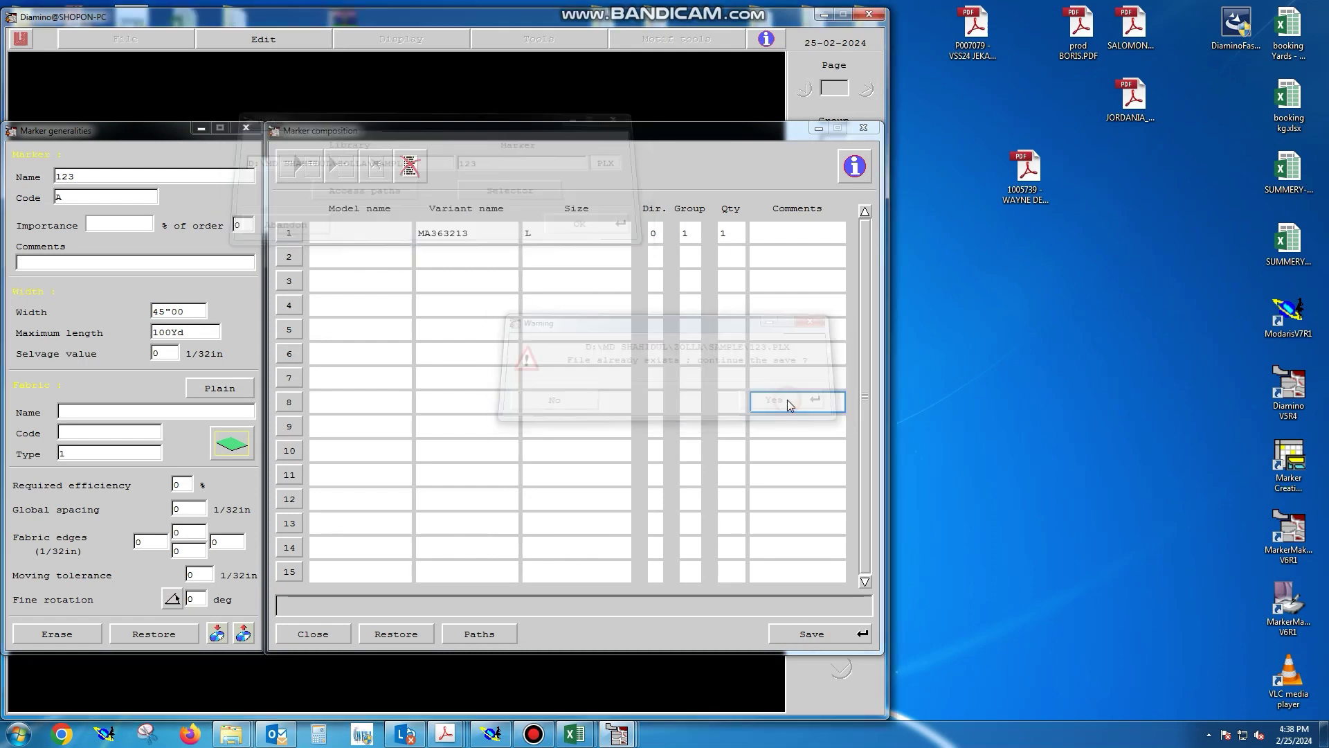
pyautogui.click(312, 635)
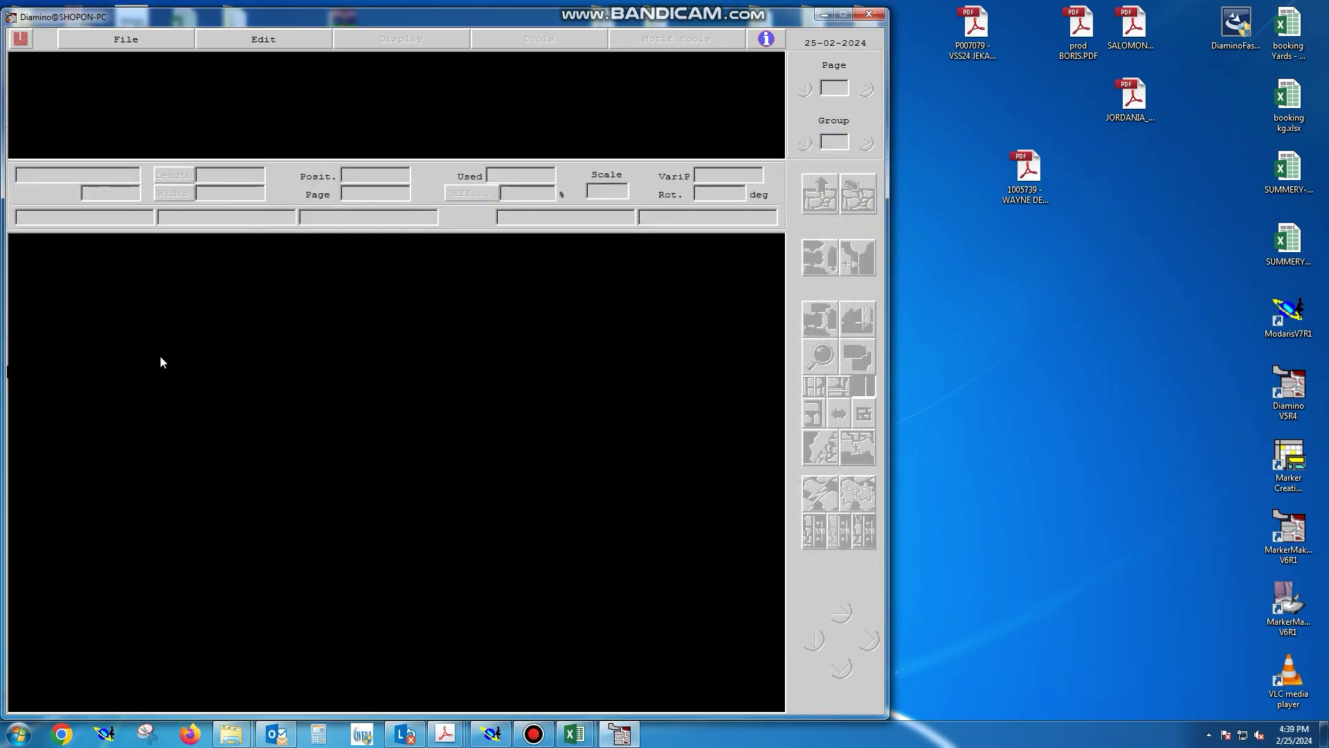
# Open the marker 123 from the SAMPLE library.
pyautogui.click(128, 41)
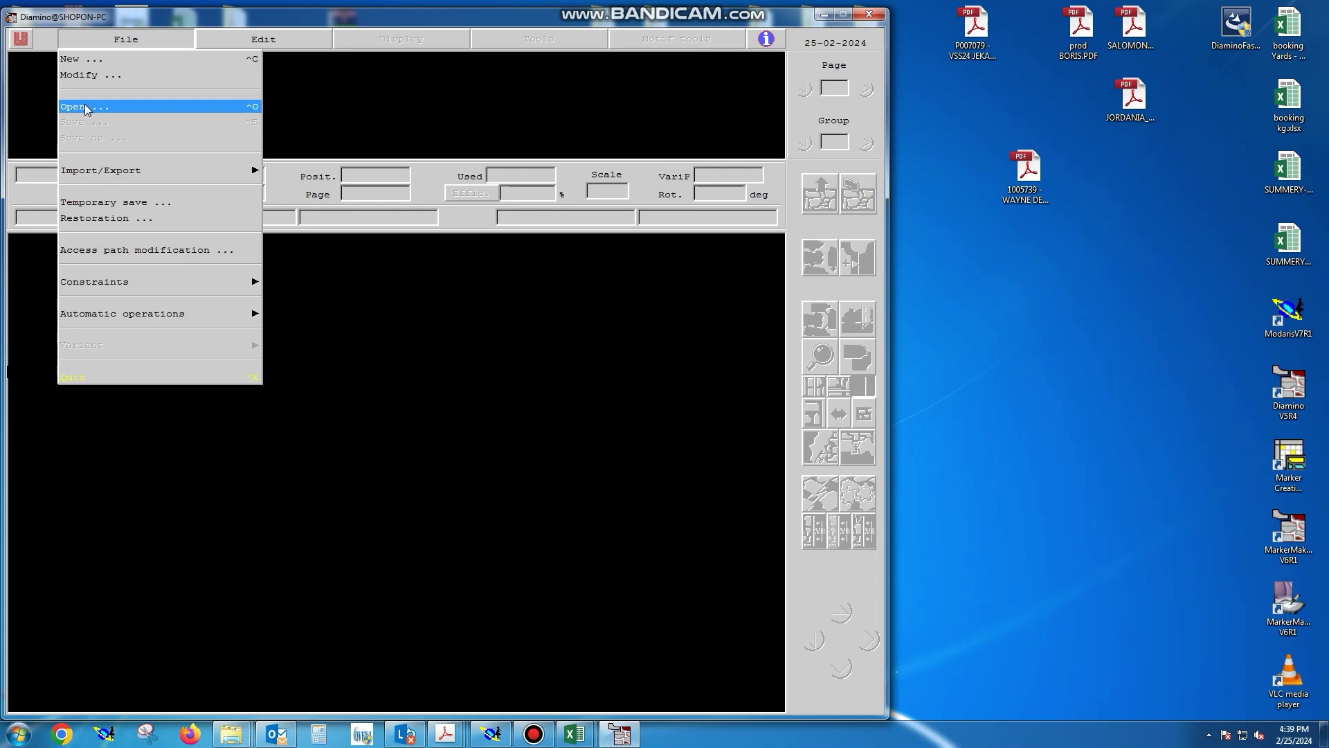
pyautogui.click(84, 106)
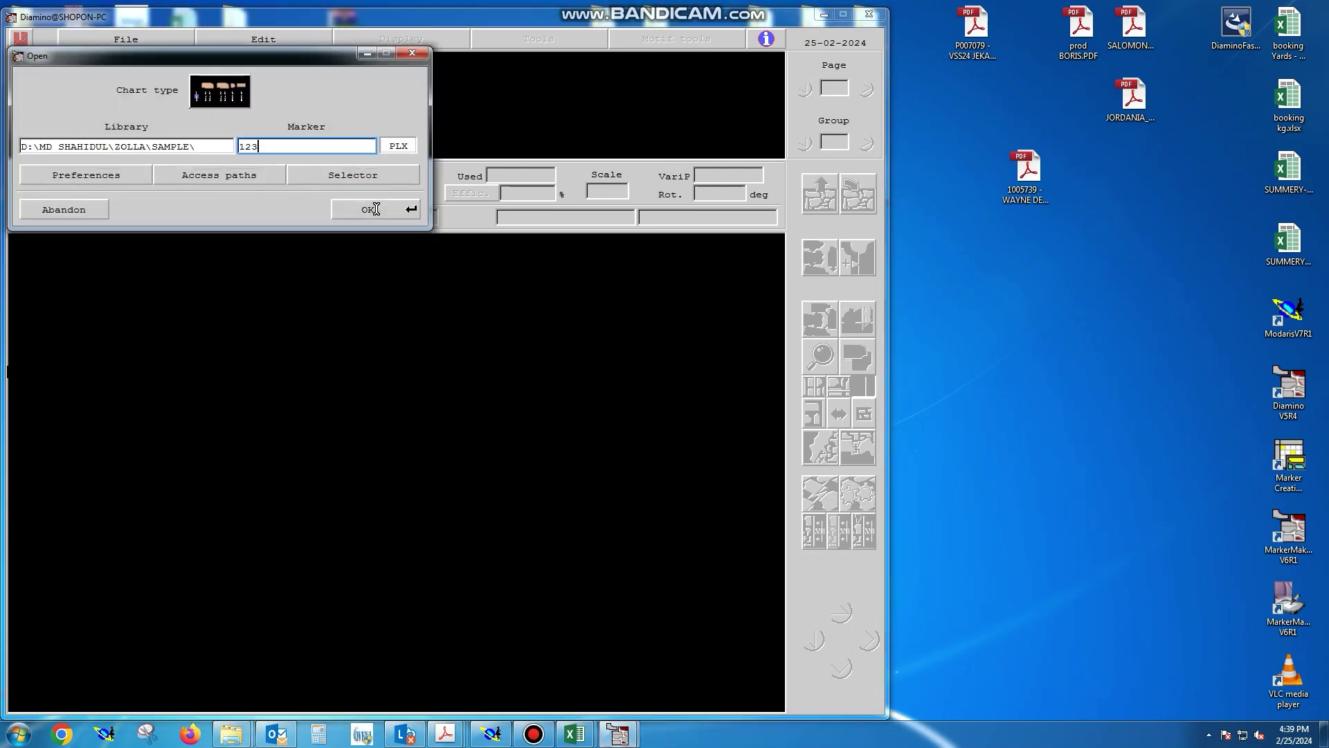
pyautogui.click(376, 208)
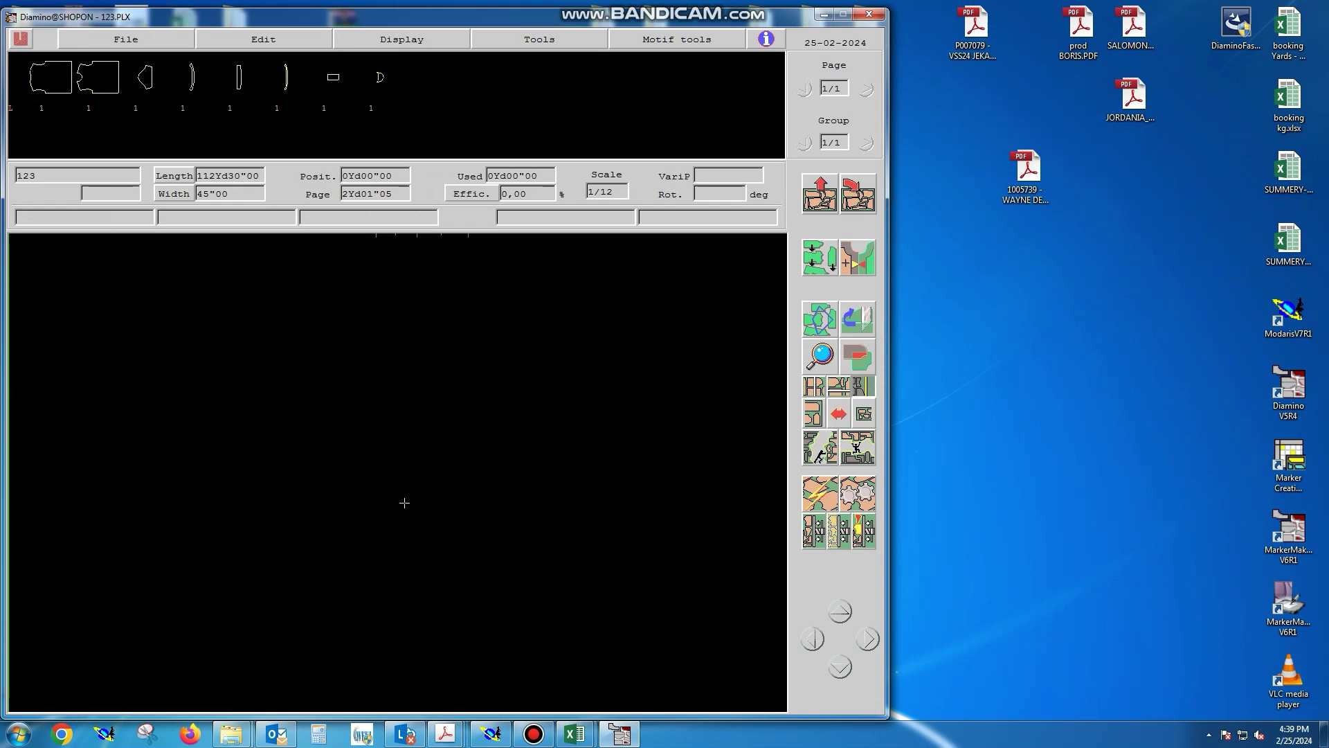
# Open the general settings of marker 123.
pyautogui.doubleClick(295, 437)
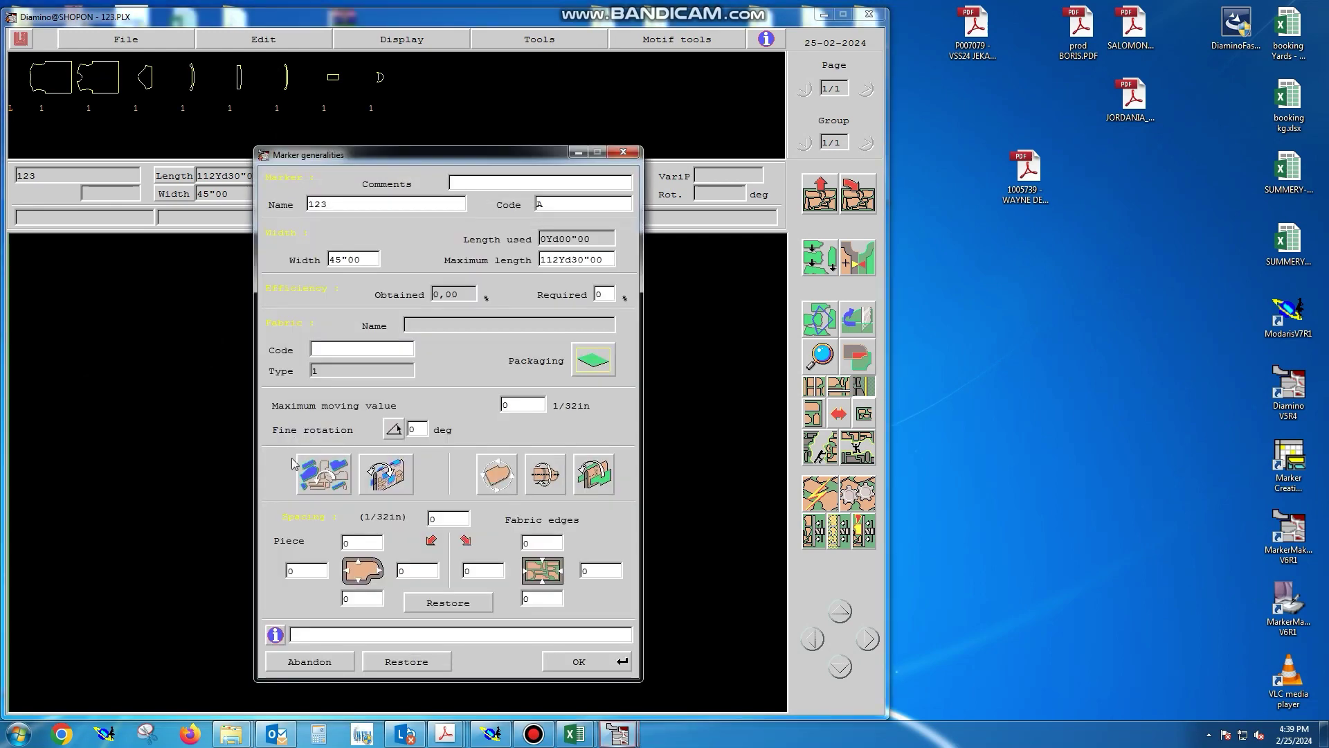
# Toggle the marker's constraint, rotation and symmetry options, and return each one to its original state.
pyautogui.click(323, 473)
pyautogui.click(386, 474)
pyautogui.click(488, 475)
pyautogui.click(545, 475)
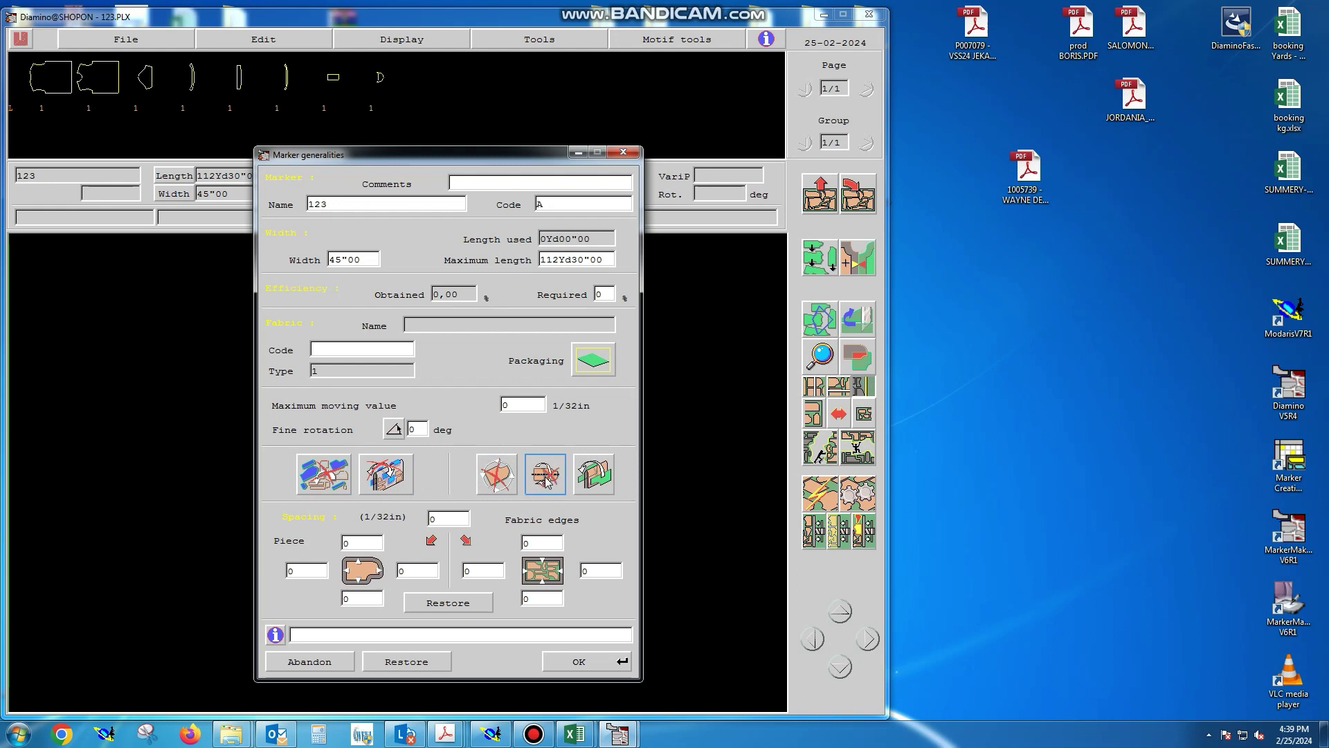
pyautogui.click(323, 474)
pyautogui.click(386, 473)
pyautogui.click(496, 475)
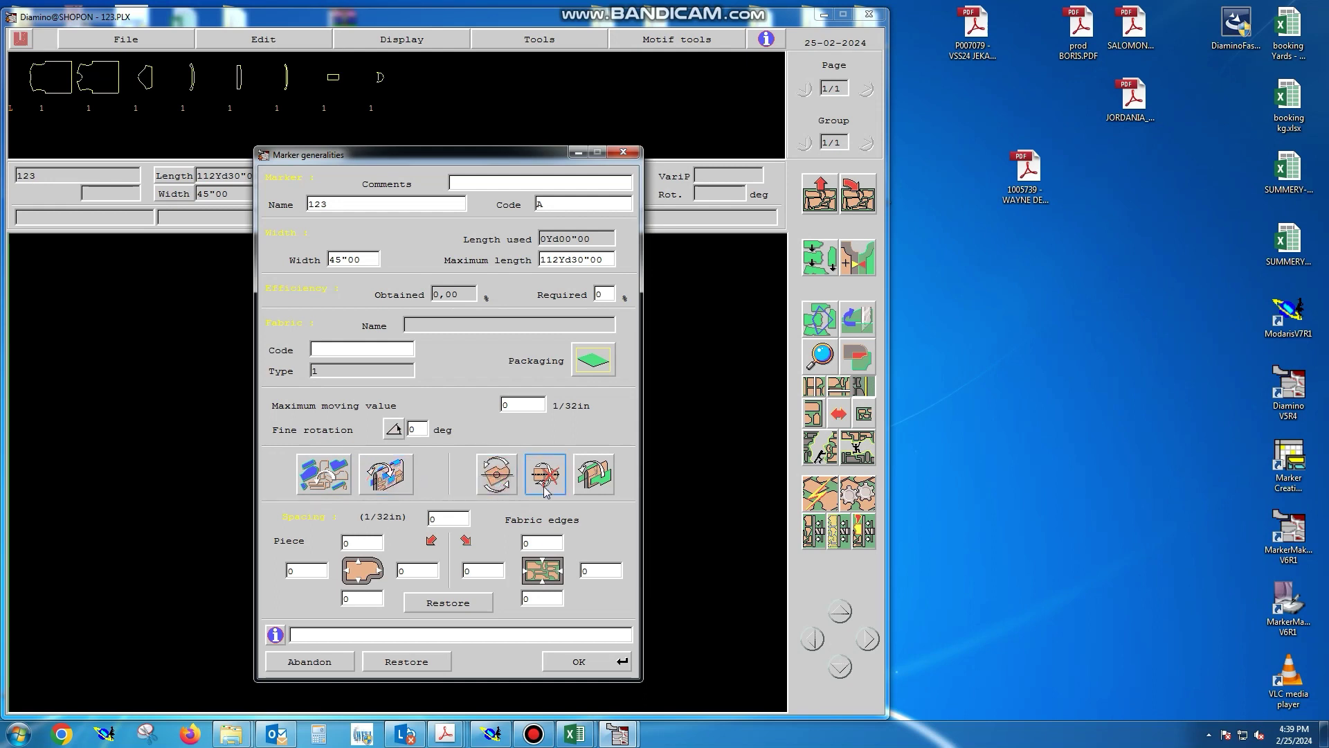
pyautogui.click(545, 474)
pyautogui.click(500, 487)
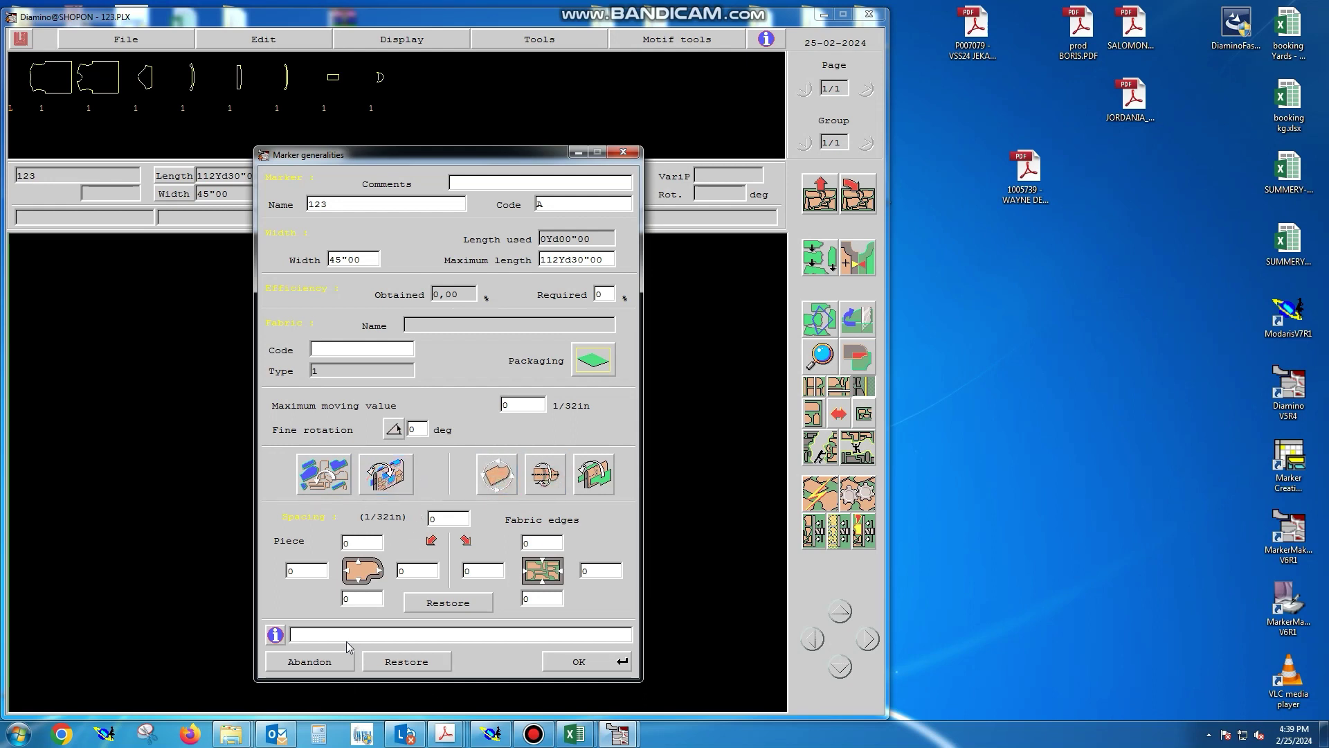
# Set the overall spacing for pieces and fabric edges to 5 (1/32 in) and accept the marker settings.
pyautogui.click(450, 519)
pyautogui.press('BackSpace')
pyautogui.write('5')
pyautogui.press('Return')
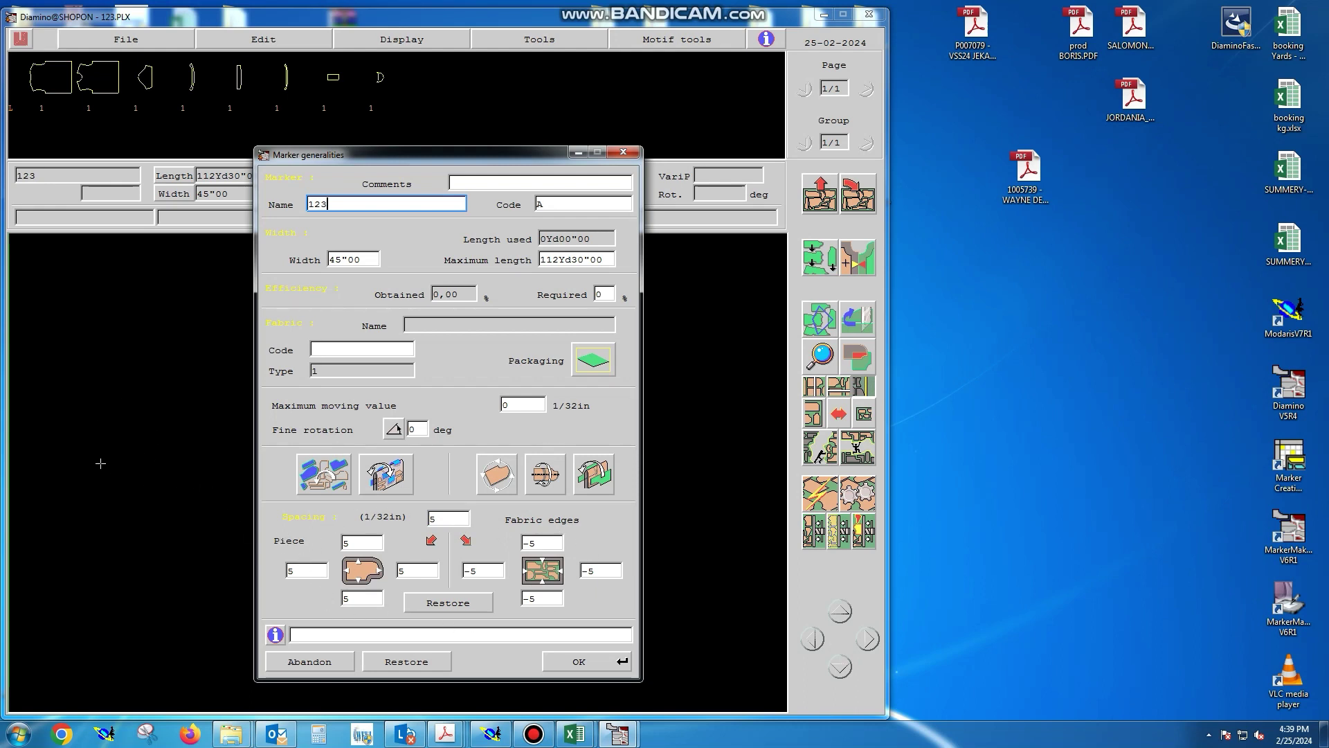
pyautogui.click(593, 665)
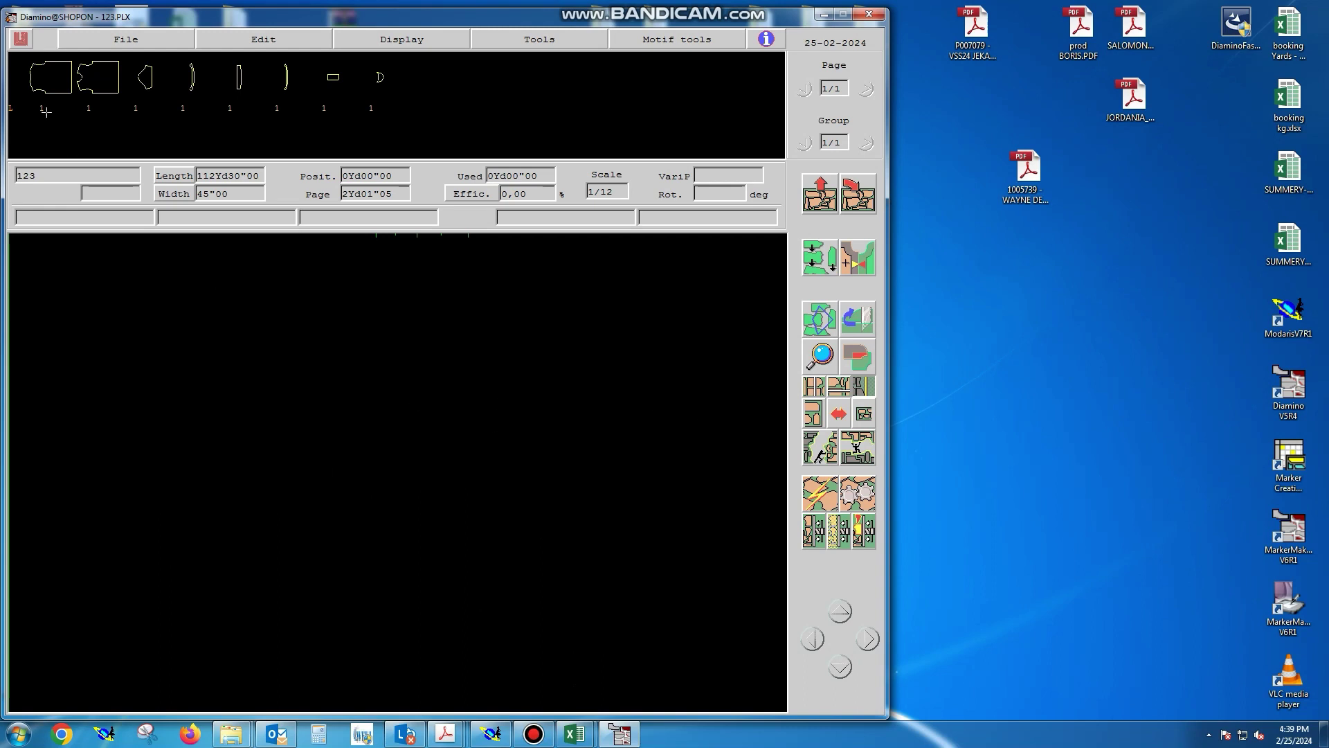
# Try placing the two large body pieces in the marker manually, and clear all placed pieces from the layout.
pyautogui.click(88, 111)
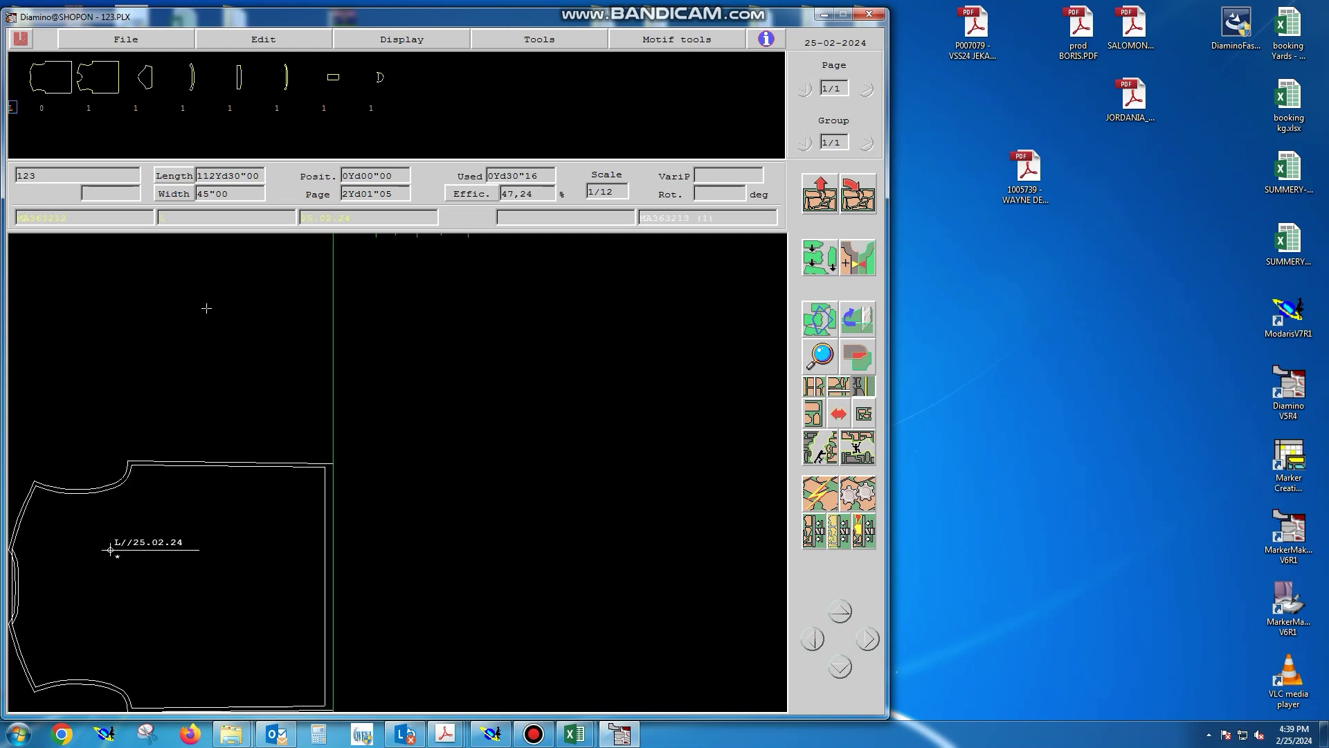
pyautogui.click(401, 460)
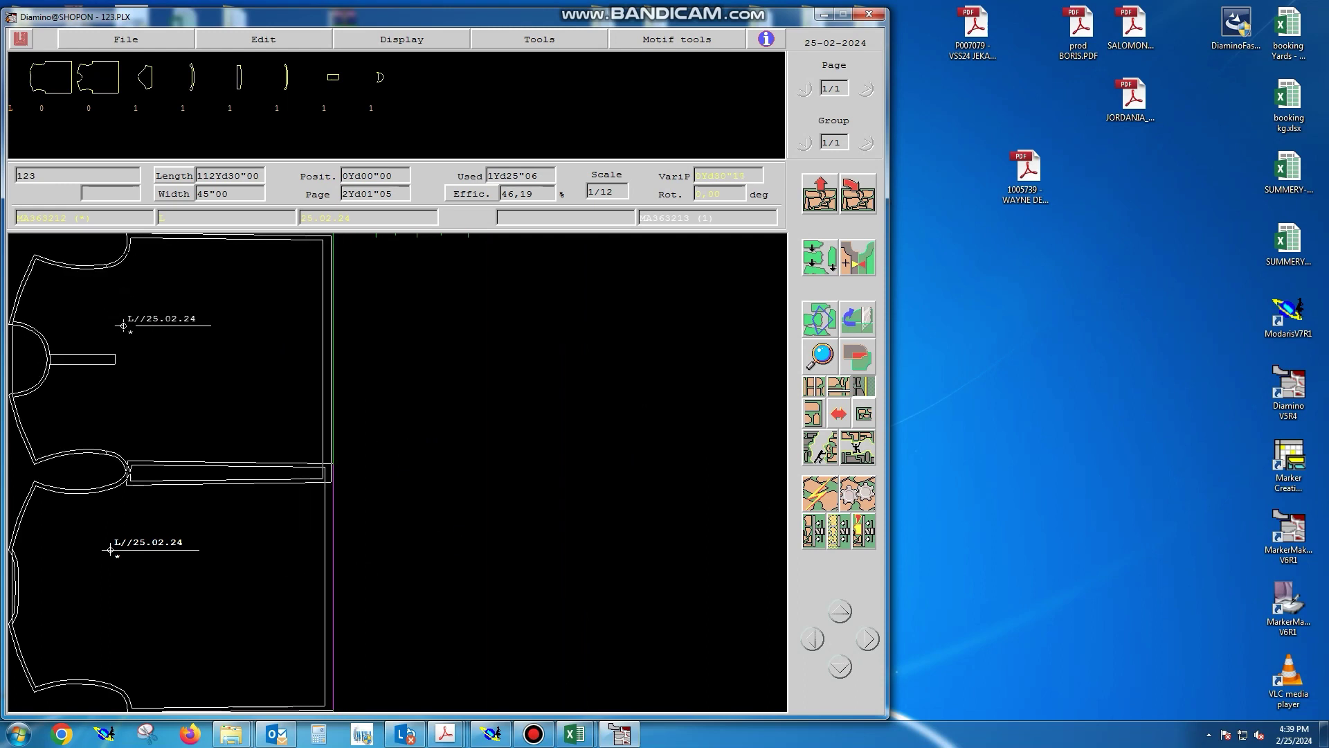
pyautogui.moveTo(311, 255); pyautogui.dragTo(612, 255)
pyautogui.click(816, 201)
pyautogui.press('Return')
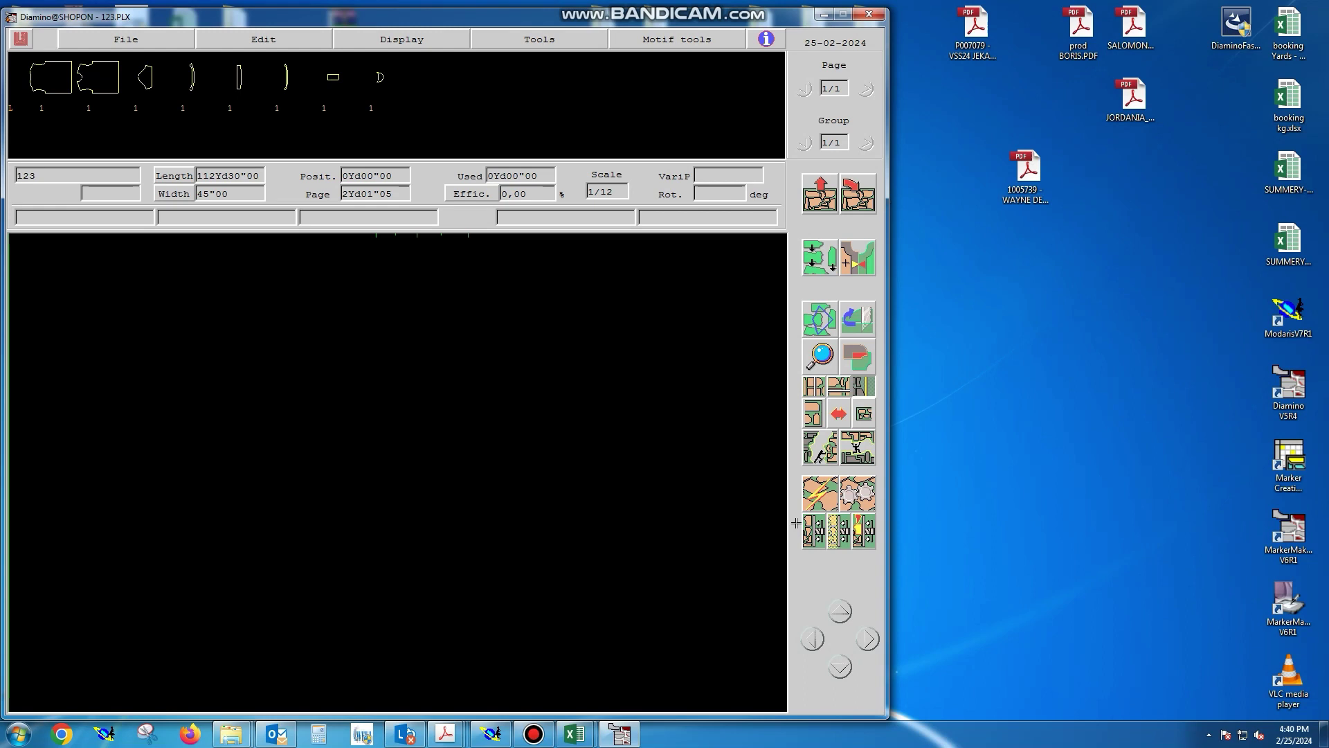
# Lay out all the size L pieces in the empty marker with automatic marker making.
pyautogui.click(863, 498)
pyautogui.click(812, 501)
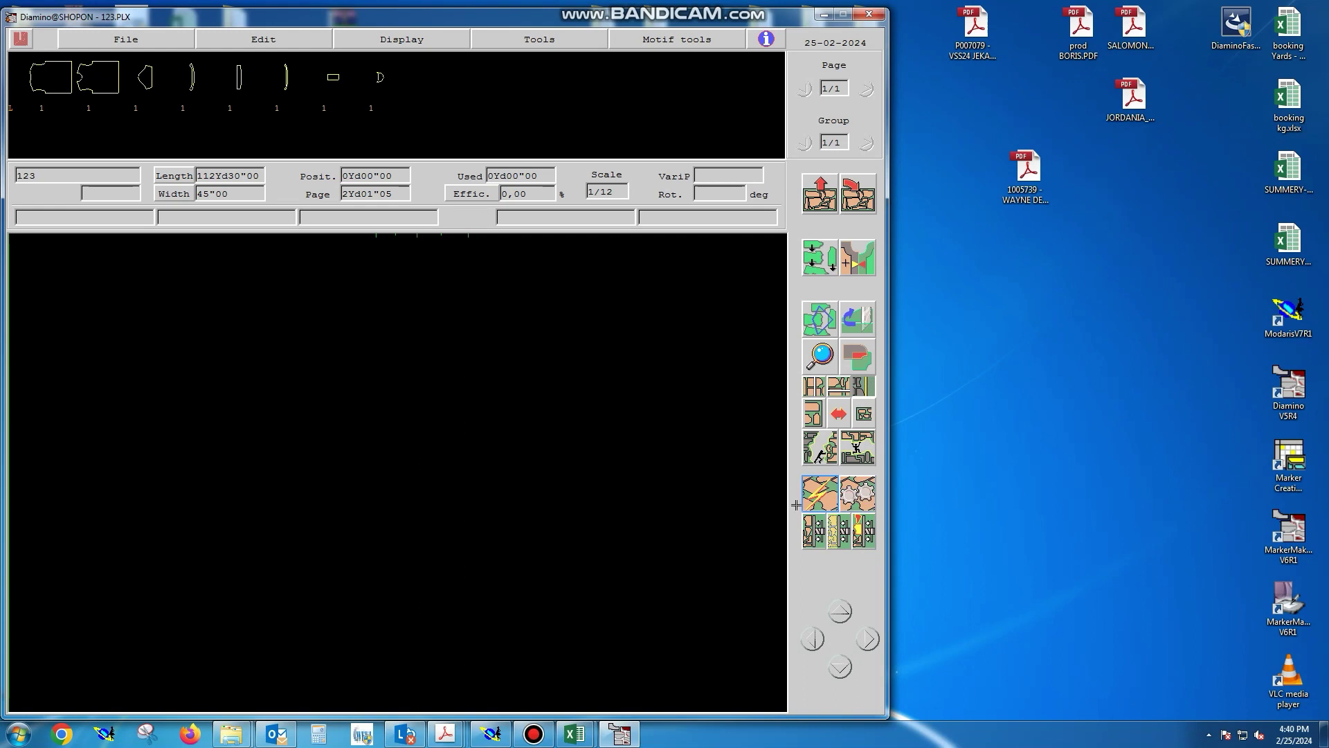
pyautogui.click(857, 497)
pyautogui.click(857, 494)
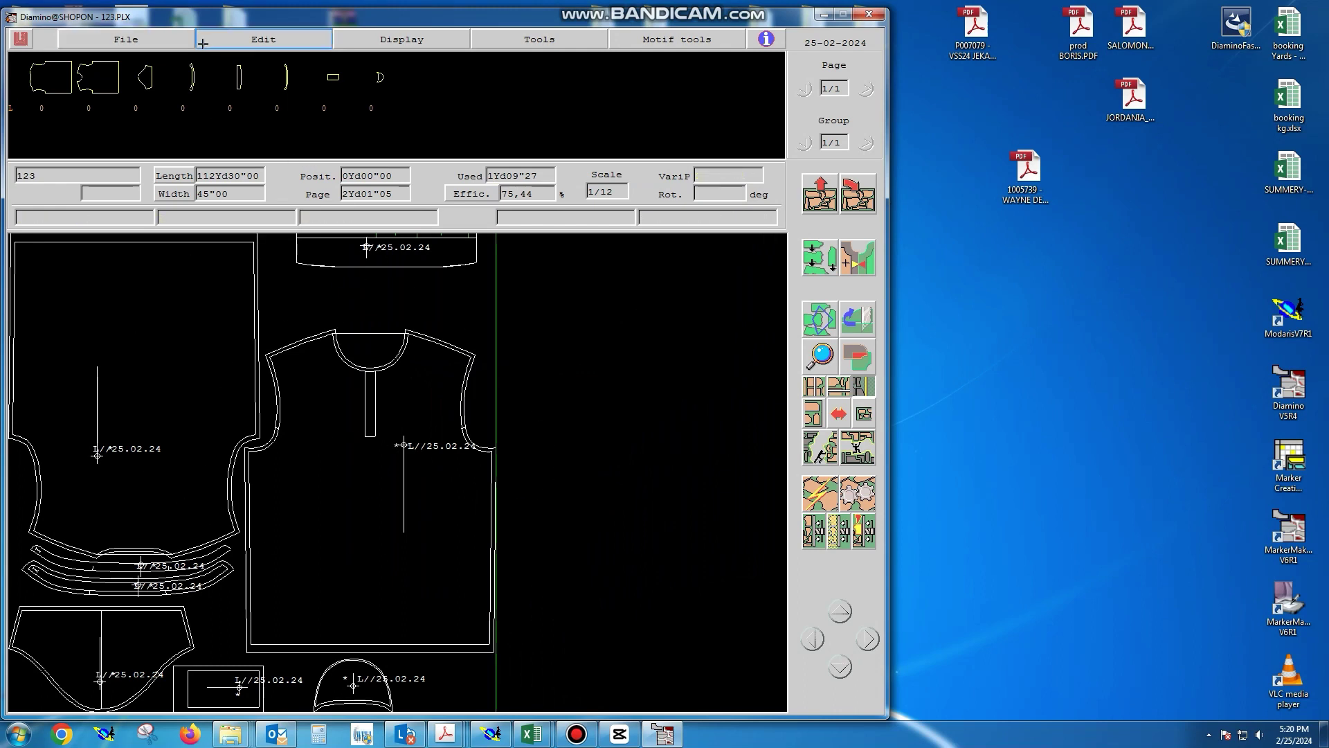
# Plot marker 123 to an HP-GL file using the CUTTER-PATTERN configuration.
pyautogui.click(266, 40)
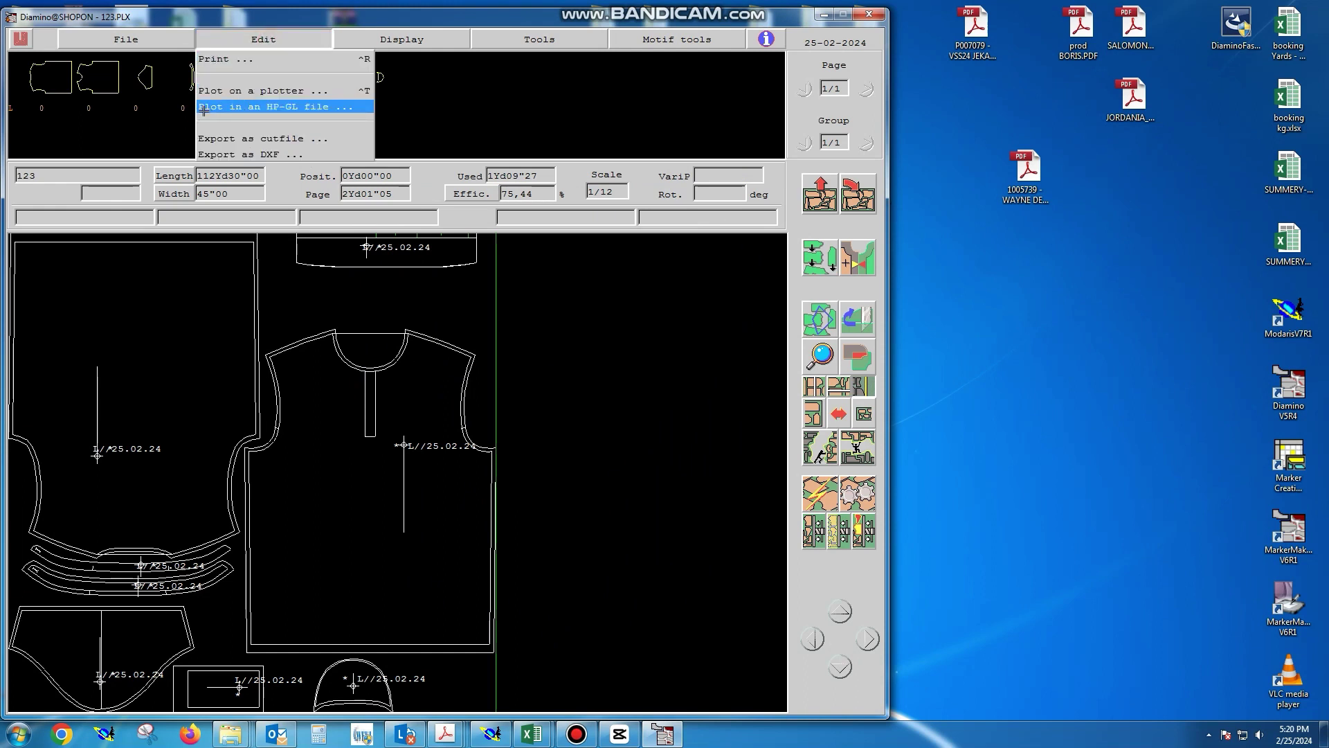
pyautogui.click(281, 108)
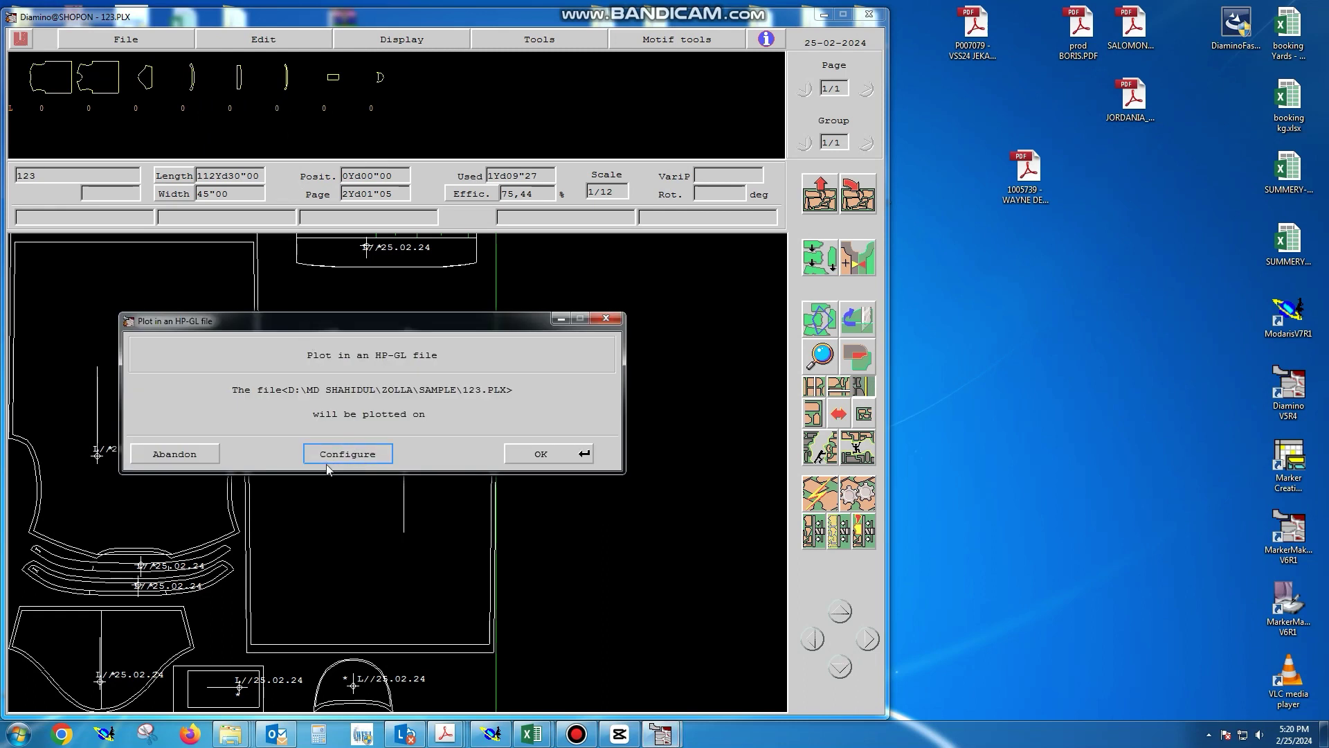
pyautogui.click(352, 455)
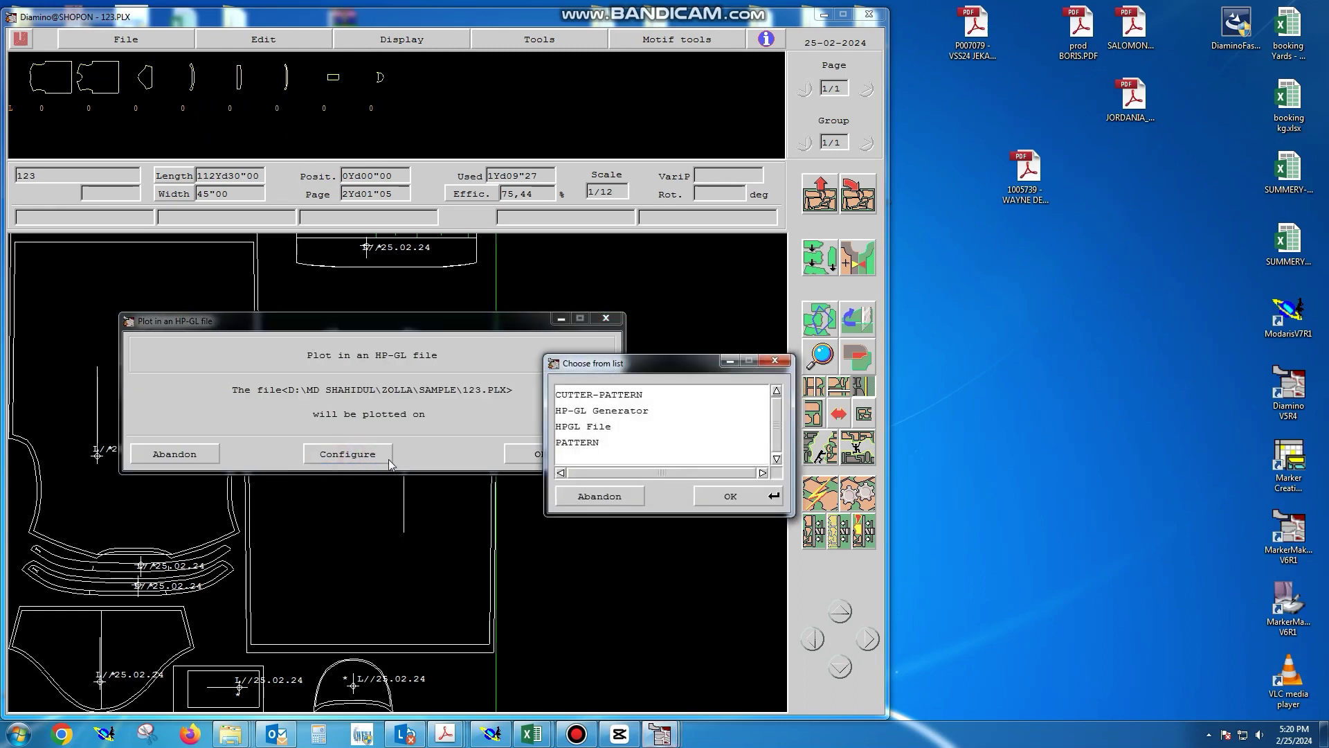
pyautogui.click(579, 396)
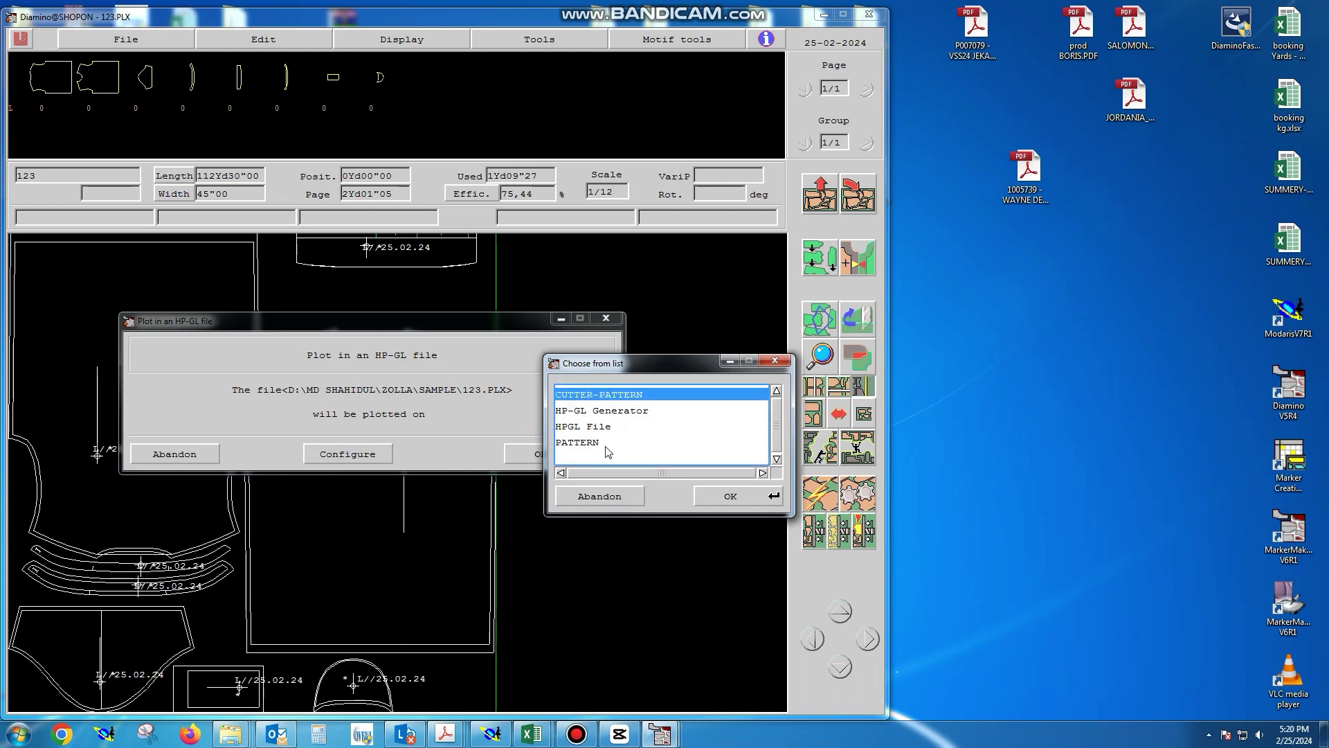
pyautogui.click(730, 496)
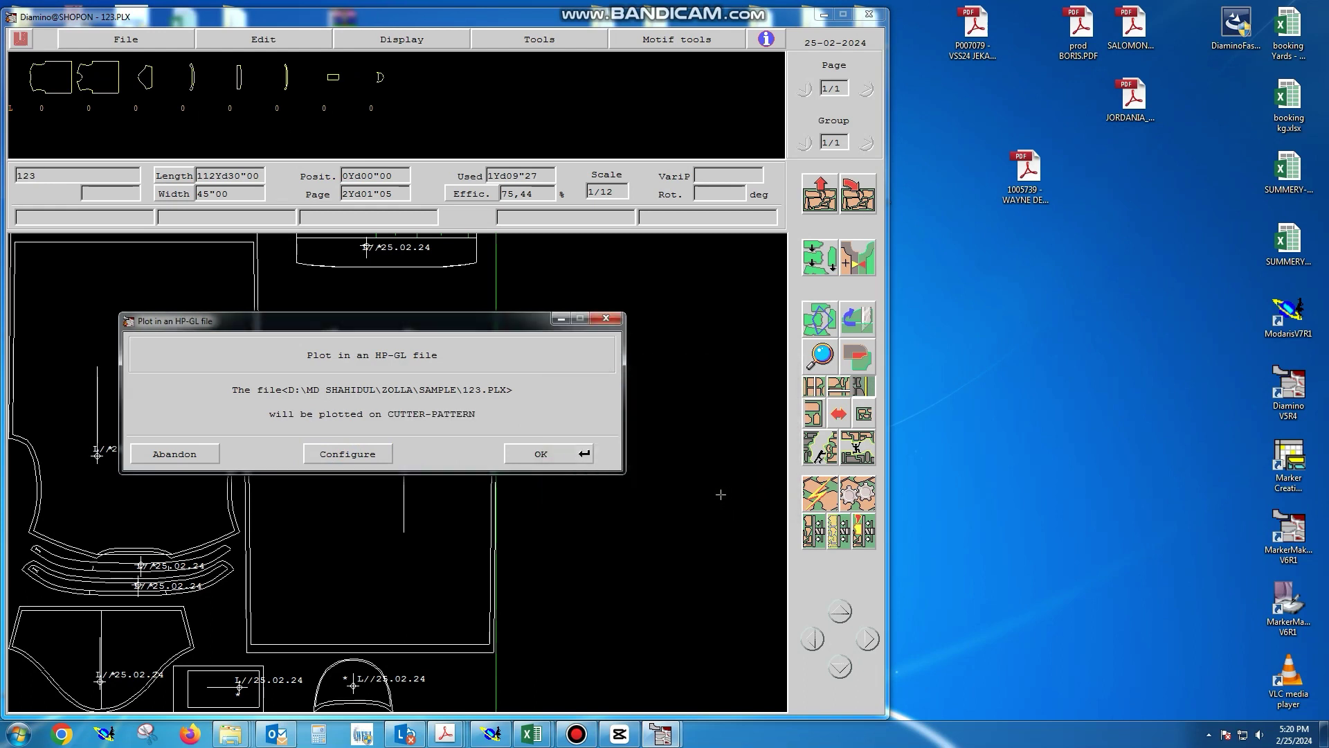
pyautogui.click(536, 452)
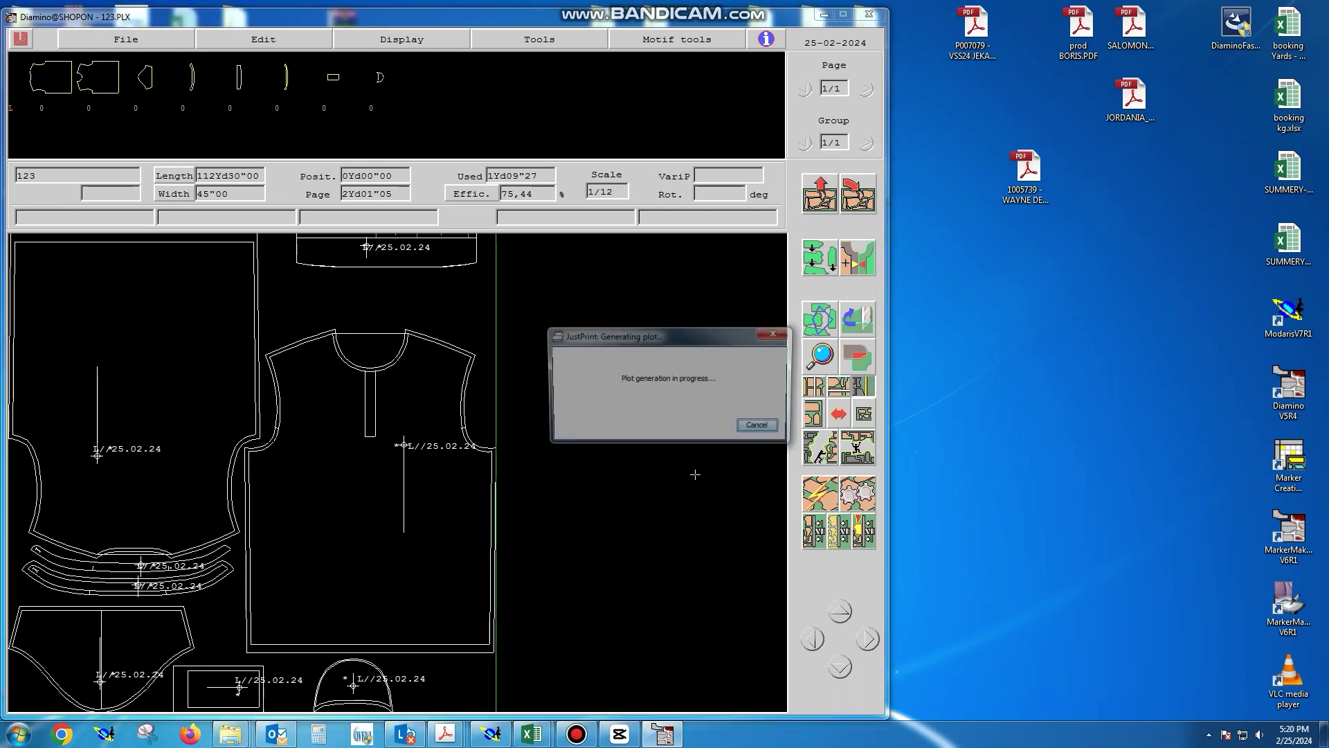
pyautogui.press('Return')
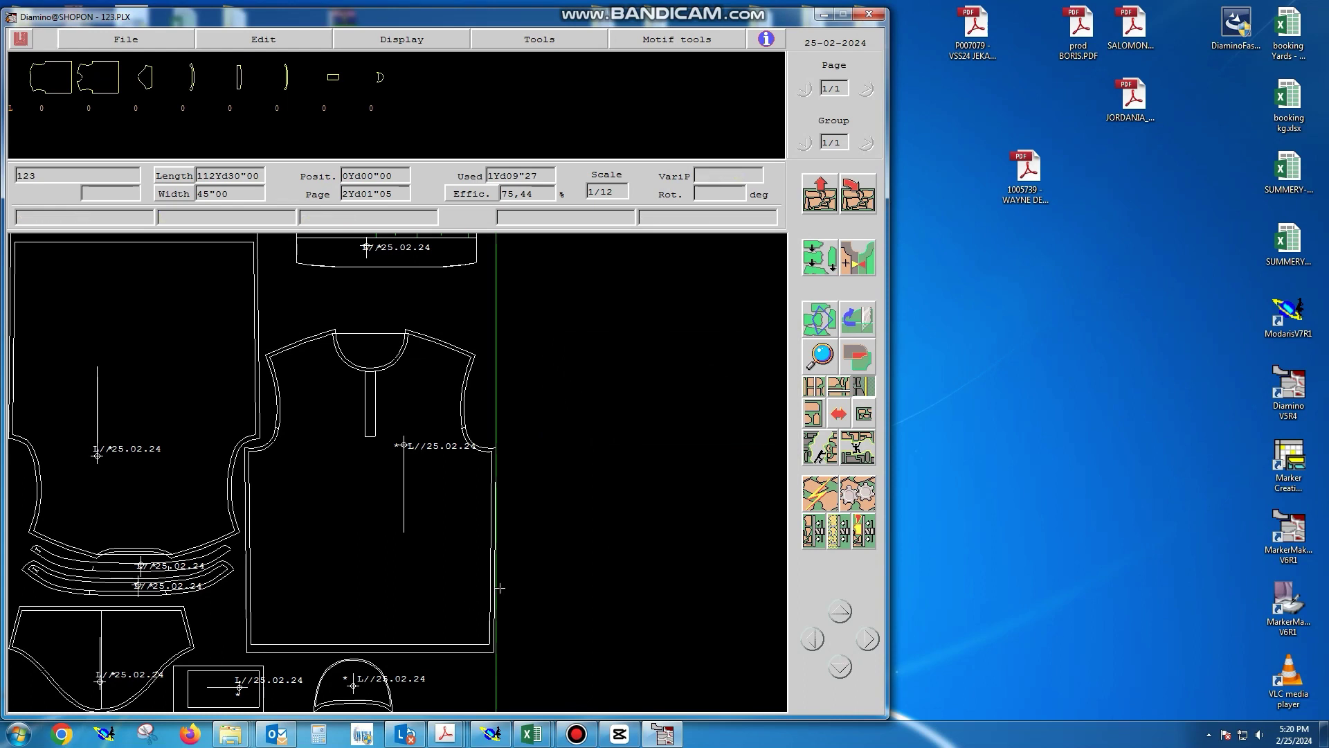
# Open the hpgl folder on drive P: in Windows Explorer to check for the plotted file 123.PLX.hpgl.
pyautogui.press('super+r')
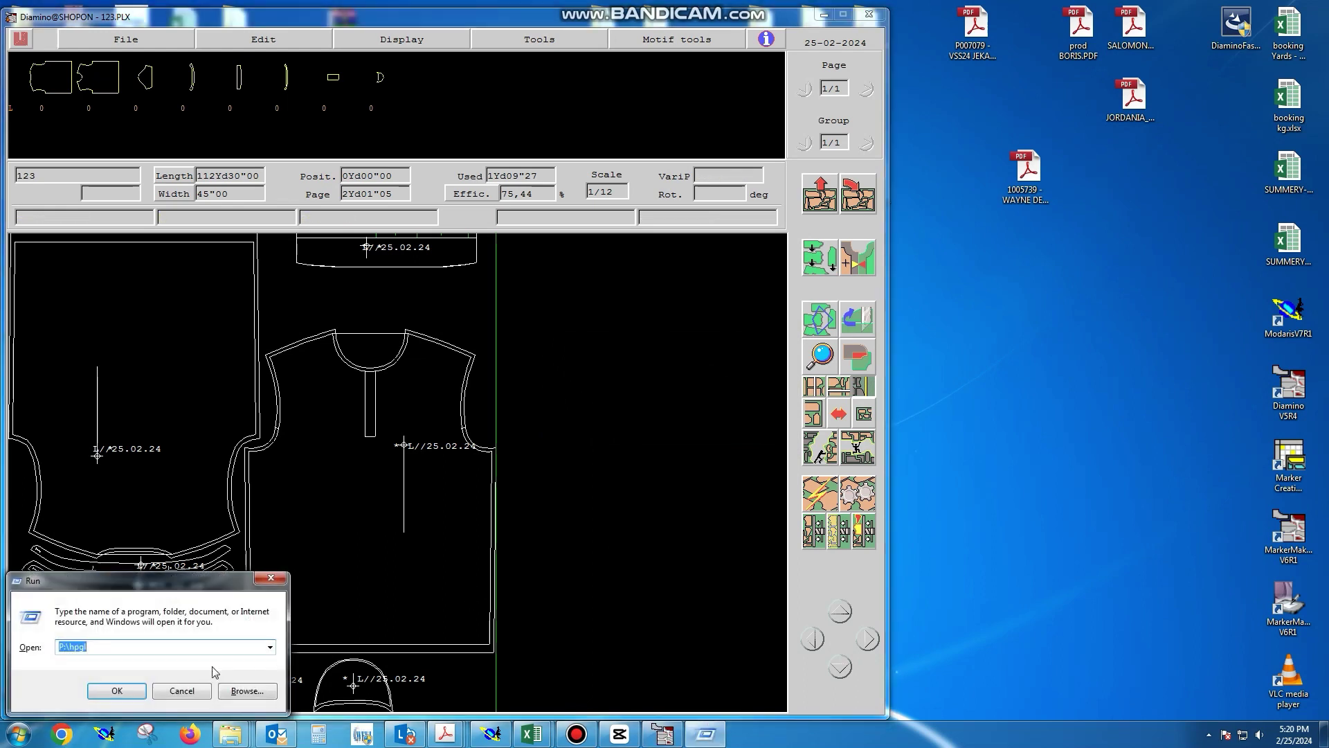
pyautogui.click(127, 690)
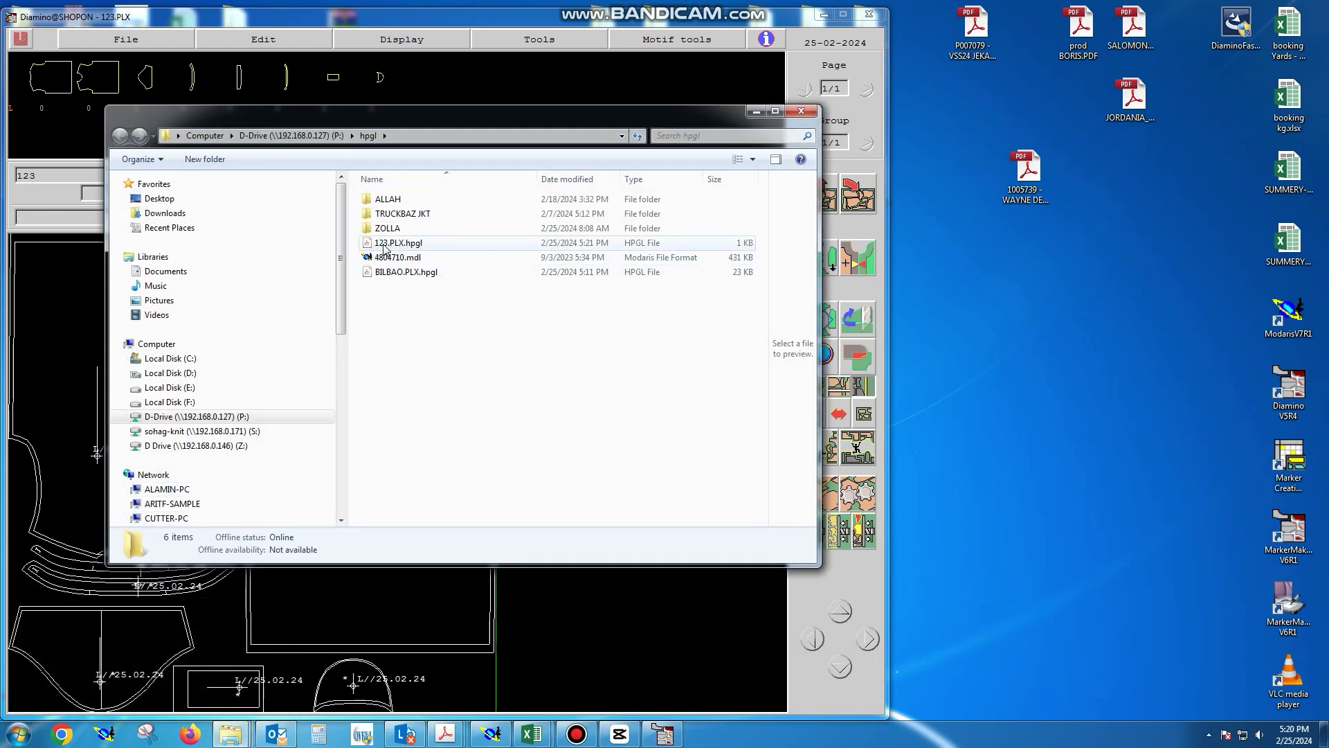
pyautogui.click(446, 325)
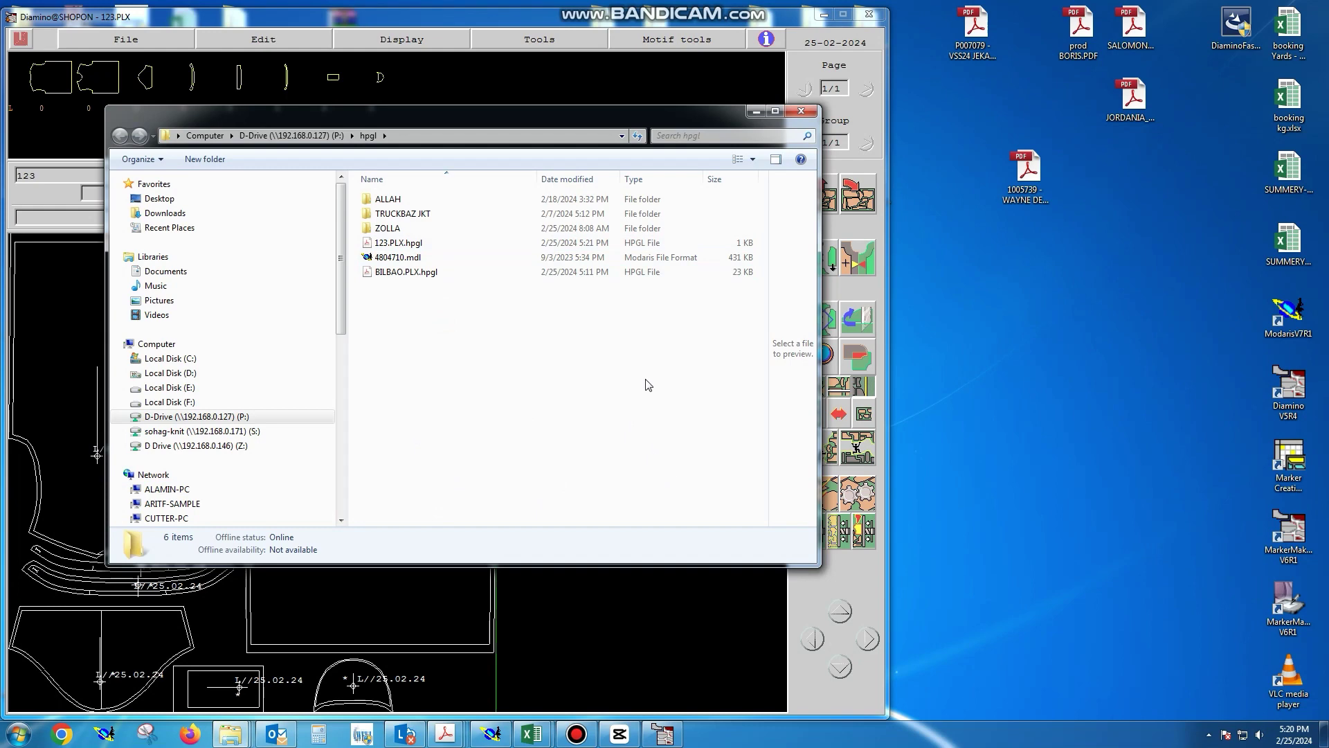